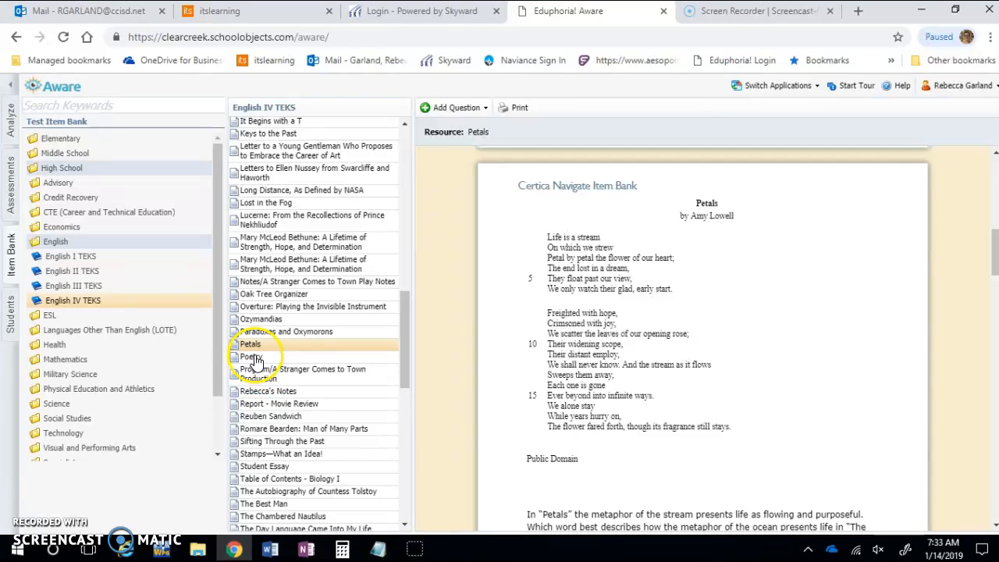
Open the Poetry resource in the English IV TEKS list and look through its passage and questions.
{"action": "left_click", "coordinate": [251, 356]}
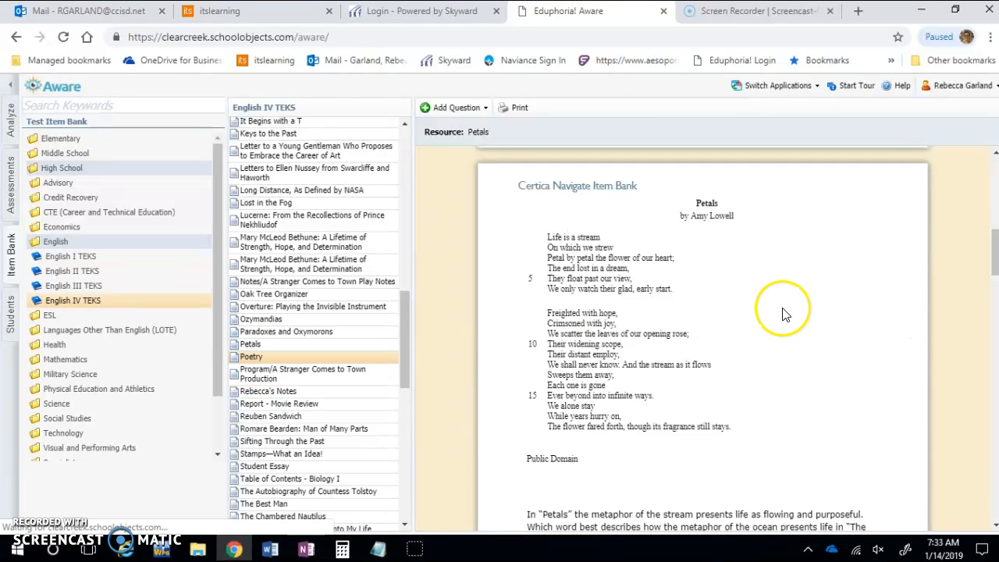
{"action": "scroll", "coordinate": [784, 314], "scroll_direction": "down", "scroll_amount": 15}
{"action": "scroll", "coordinate": [763, 310], "scroll_direction": "down", "scroll_amount": 10}
{"action": "scroll", "coordinate": [710, 296], "scroll_direction": "down", "scroll_amount": 15}
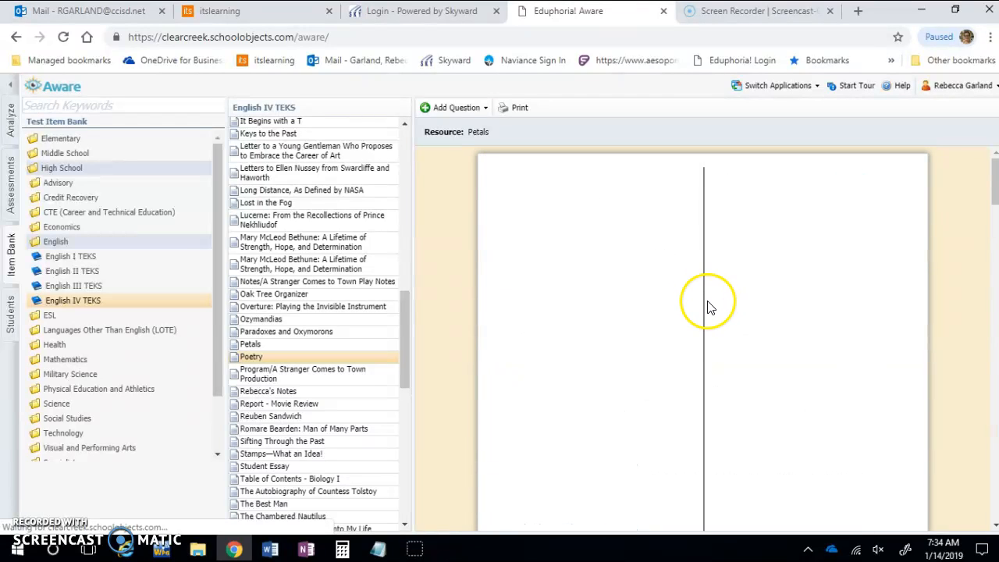
{"action": "scroll", "coordinate": [702, 320], "scroll_direction": "up", "scroll_amount": 15}
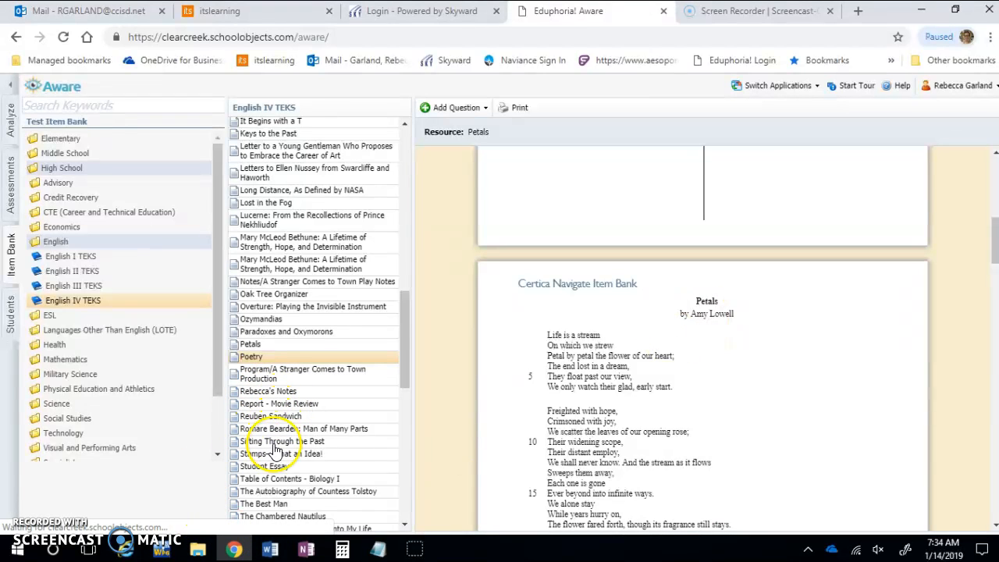
Open the Rebecca's Notes resource and review its notes and the questions attached to it.
{"action": "left_click", "coordinate": [268, 392]}
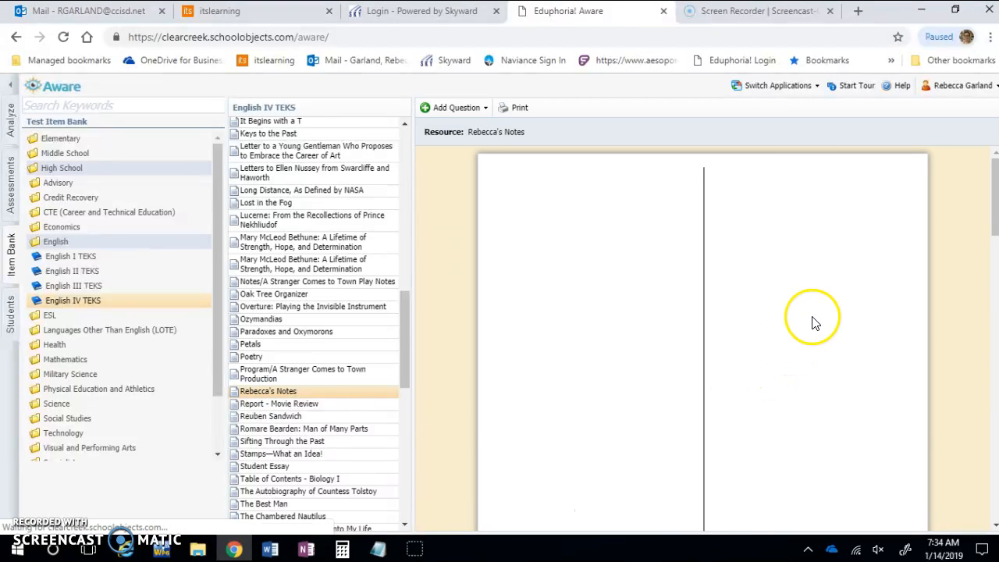
{"action": "scroll", "coordinate": [826, 329], "scroll_direction": "down", "scroll_amount": 10}
{"action": "scroll", "coordinate": [821, 334], "scroll_direction": "up", "scroll_amount": 6}
{"action": "scroll", "coordinate": [818, 335], "scroll_direction": "down", "scroll_amount": 4}
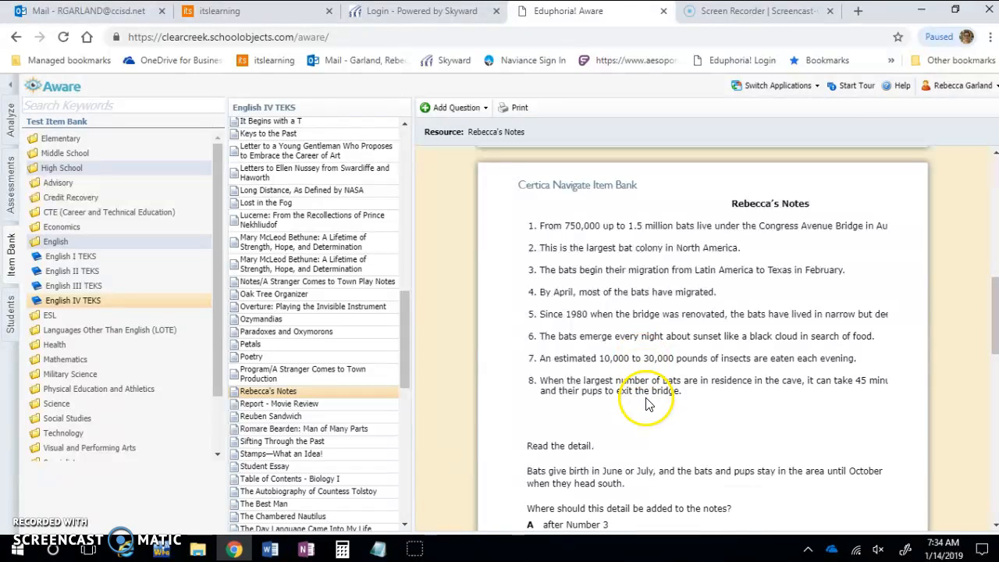
{"action": "scroll", "coordinate": [651, 401], "scroll_direction": "down", "scroll_amount": 10}
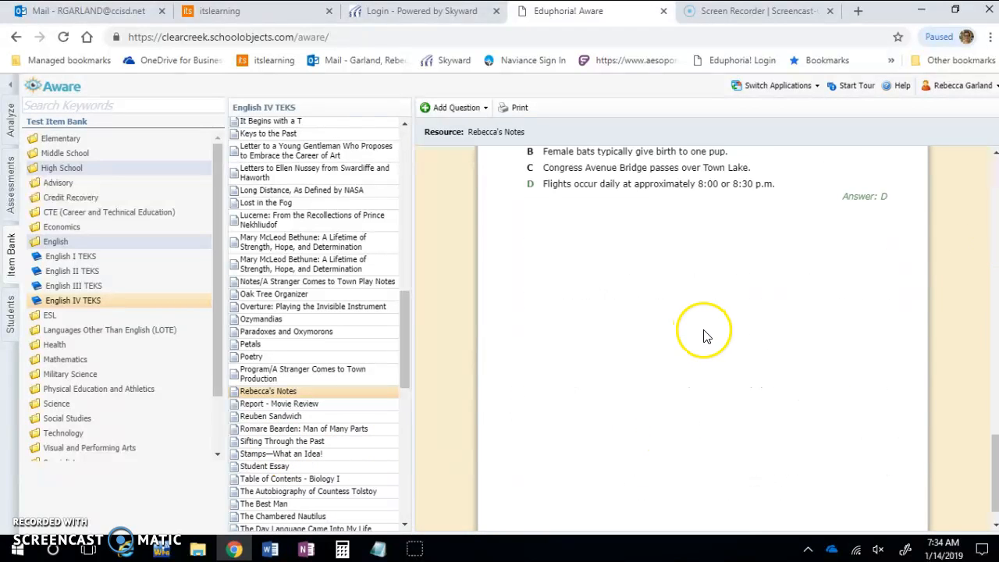
{"action": "scroll", "coordinate": [705, 335], "scroll_direction": "up", "scroll_amount": 5}
{"action": "scroll", "coordinate": [335, 292], "scroll_direction": "down", "scroll_amount": 3}
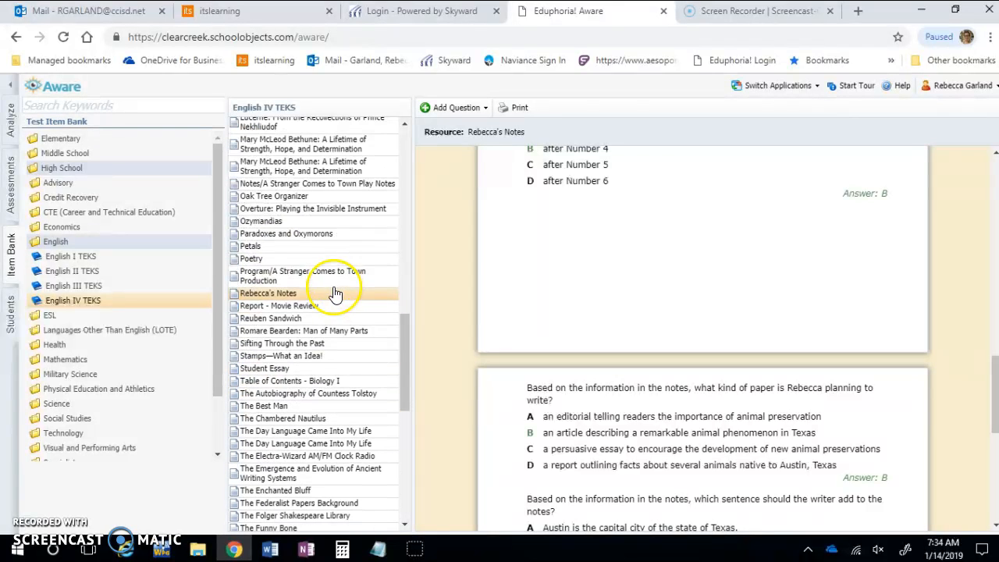
Browse the remaining English IV TEKS resources and open Wild Bird Pair near the end of the list.
{"action": "scroll", "coordinate": [344, 310], "scroll_direction": "down", "scroll_amount": 2}
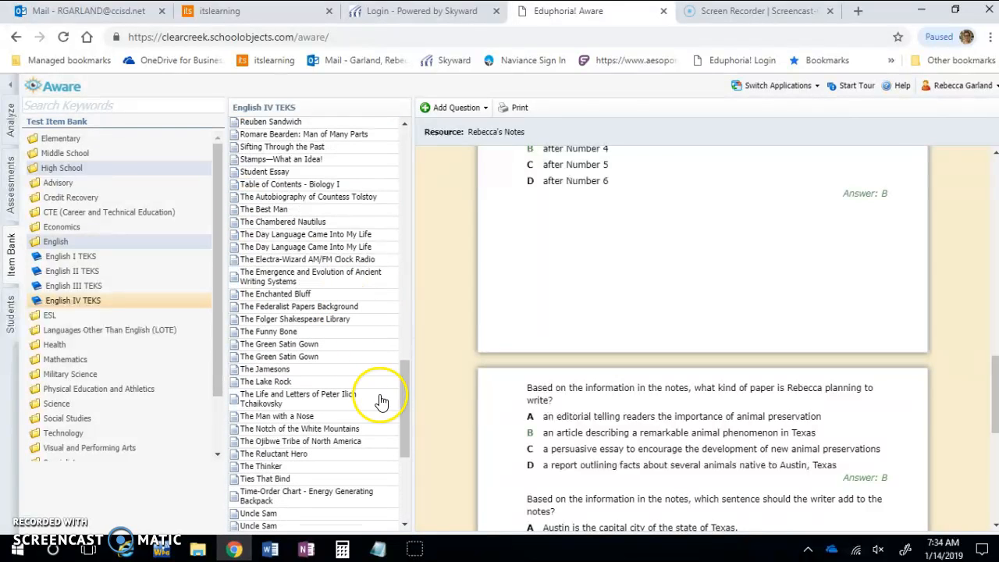
{"action": "scroll", "coordinate": [419, 408], "scroll_direction": "down", "scroll_amount": 1}
{"action": "scroll", "coordinate": [308, 472], "scroll_direction": "down", "scroll_amount": 1}
{"action": "scroll", "coordinate": [309, 471], "scroll_direction": "down", "scroll_amount": 2}
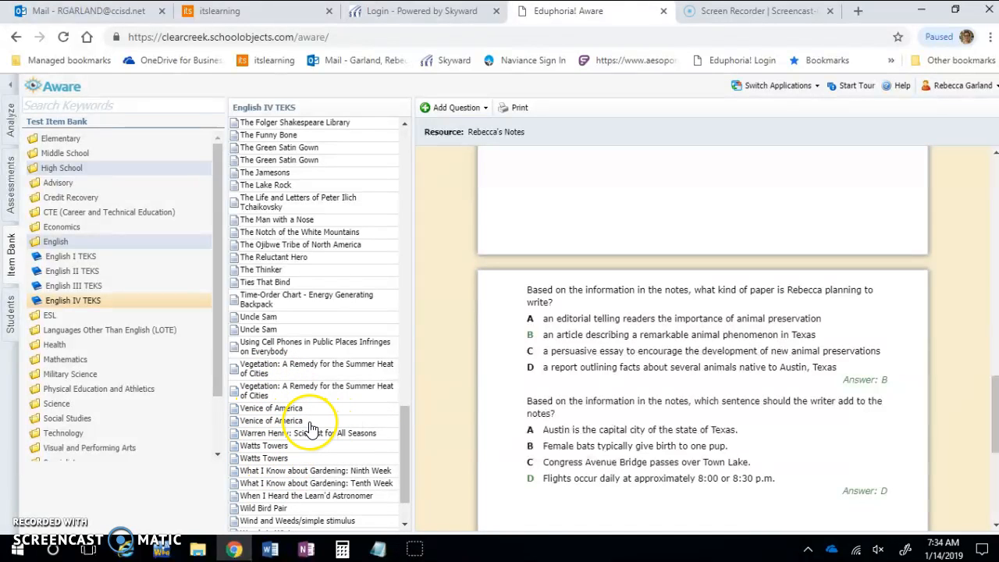
{"action": "scroll", "coordinate": [312, 433], "scroll_direction": "down", "scroll_amount": 1}
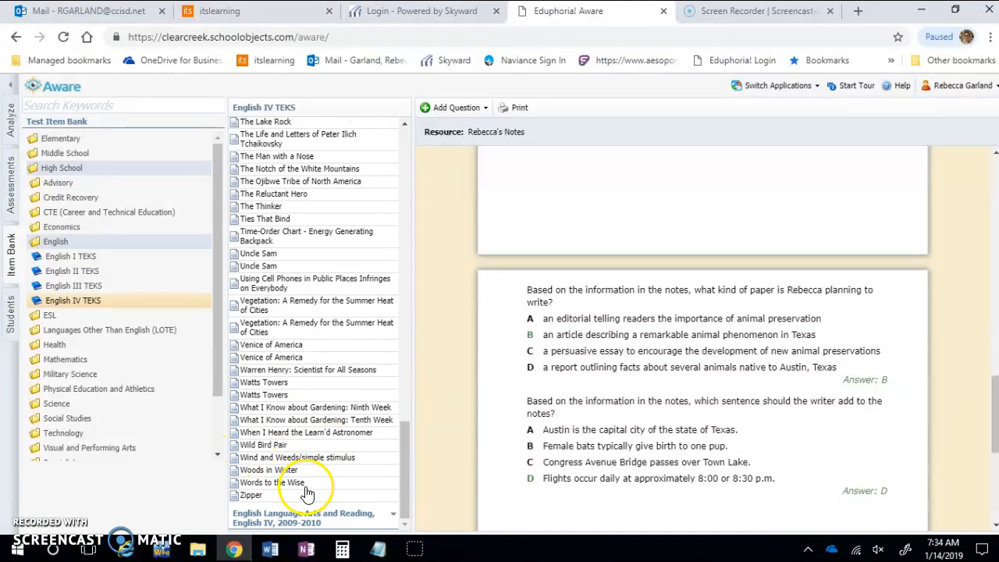
{"action": "left_click", "coordinate": [257, 445]}
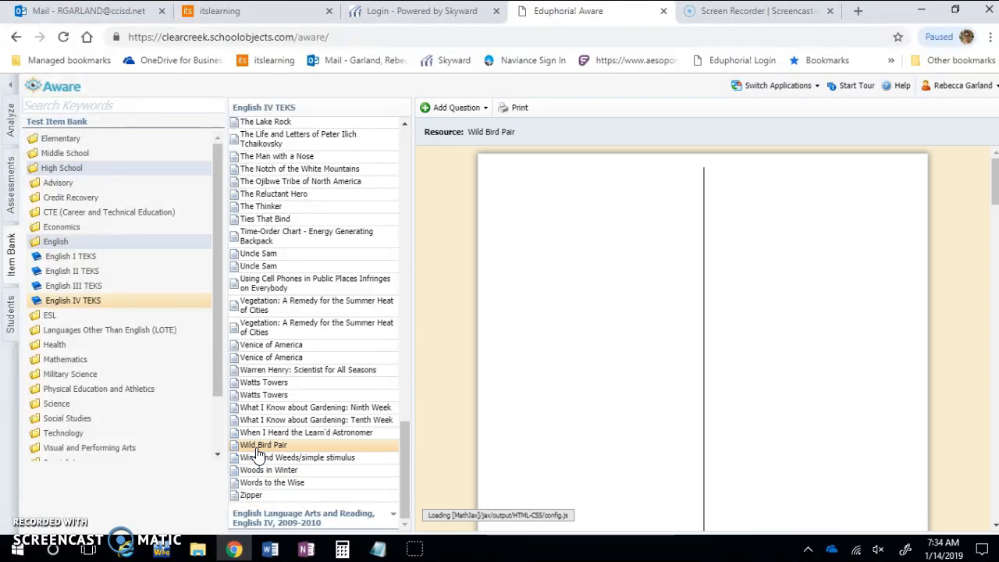
Examine the two Wild Bird Pair passages and read through their multiple-choice questions.
{"action": "scroll", "coordinate": [830, 312], "scroll_direction": "down", "scroll_amount": 1}
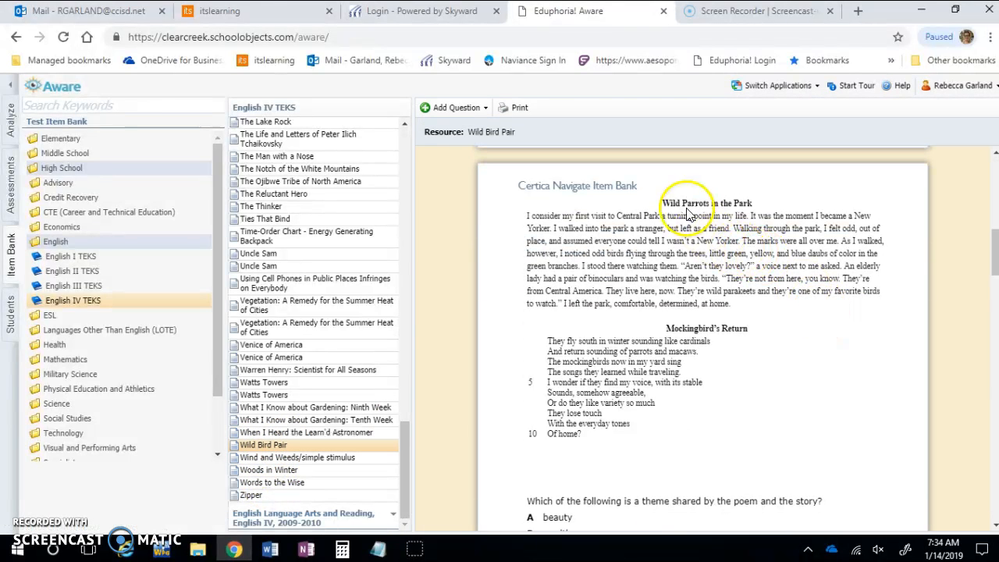
{"action": "scroll", "coordinate": [664, 195], "scroll_direction": "down", "scroll_amount": 6}
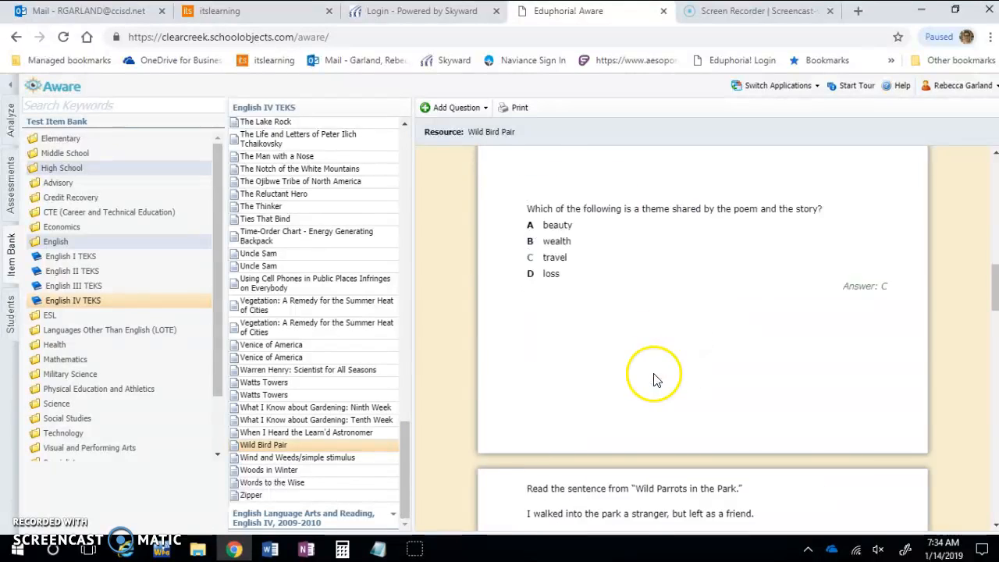
{"action": "scroll", "coordinate": [772, 308], "scroll_direction": "up", "scroll_amount": 5}
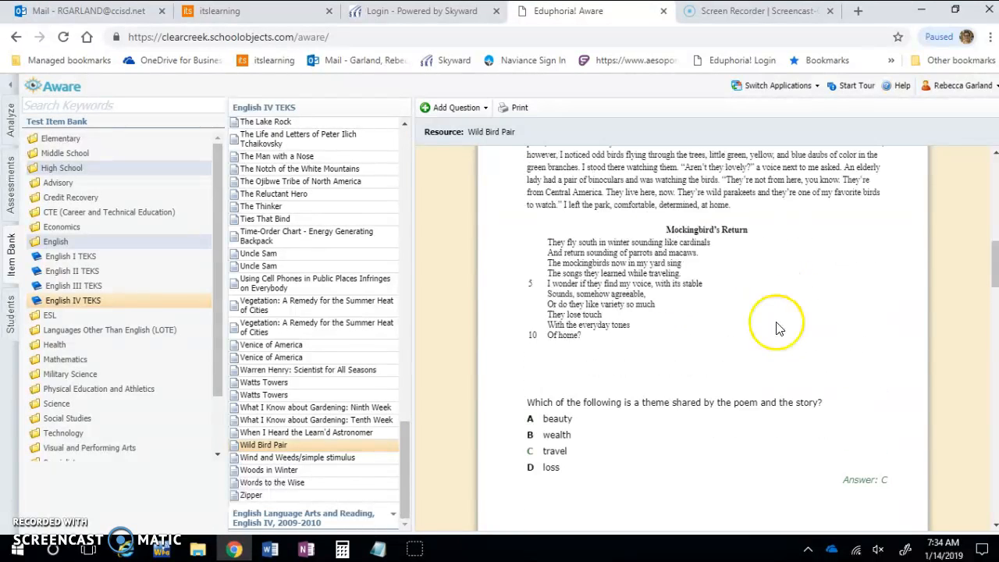
{"action": "scroll", "coordinate": [659, 412], "scroll_direction": "down", "scroll_amount": 1}
{"action": "scroll", "coordinate": [659, 412], "scroll_direction": "down", "scroll_amount": 6}
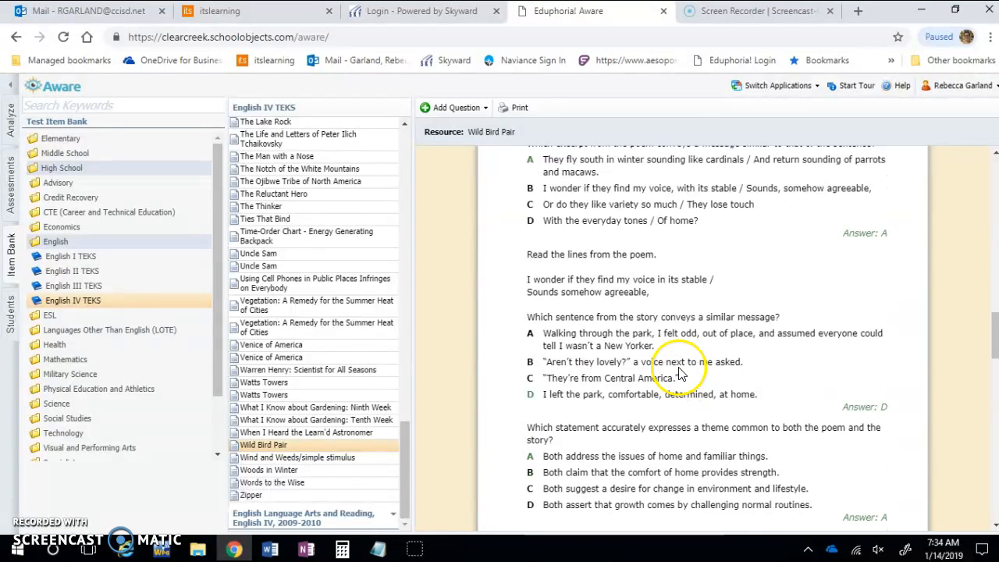
{"action": "scroll", "coordinate": [676, 349], "scroll_direction": "down", "scroll_amount": 6}
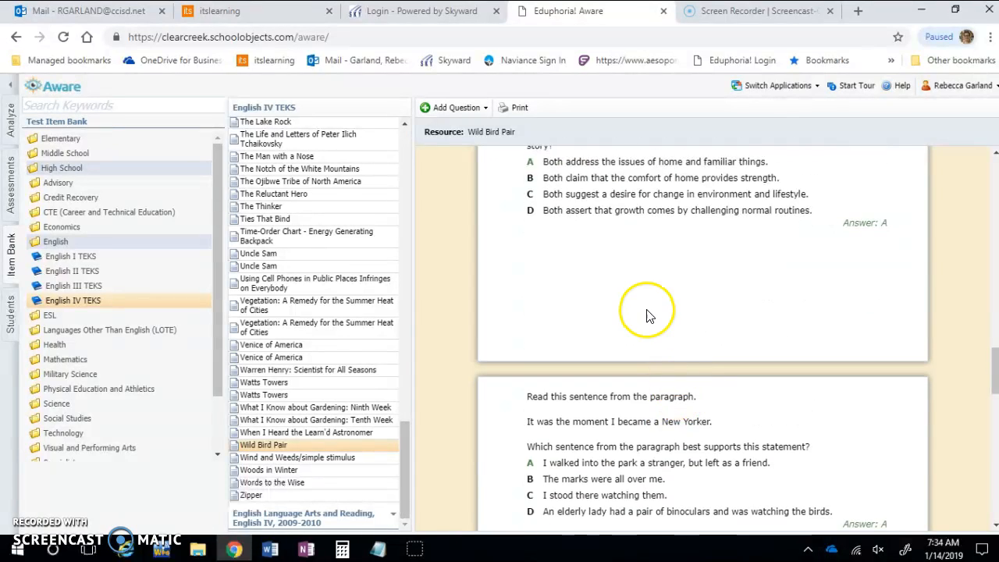
{"action": "scroll", "coordinate": [700, 429], "scroll_direction": "down", "scroll_amount": 6}
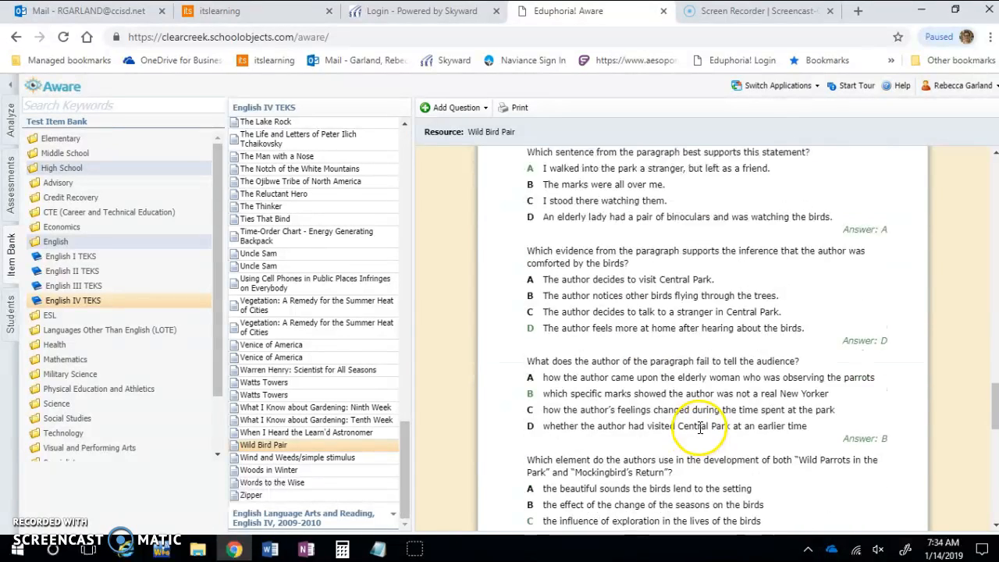
{"action": "scroll", "coordinate": [706, 412], "scroll_direction": "up", "scroll_amount": 4}
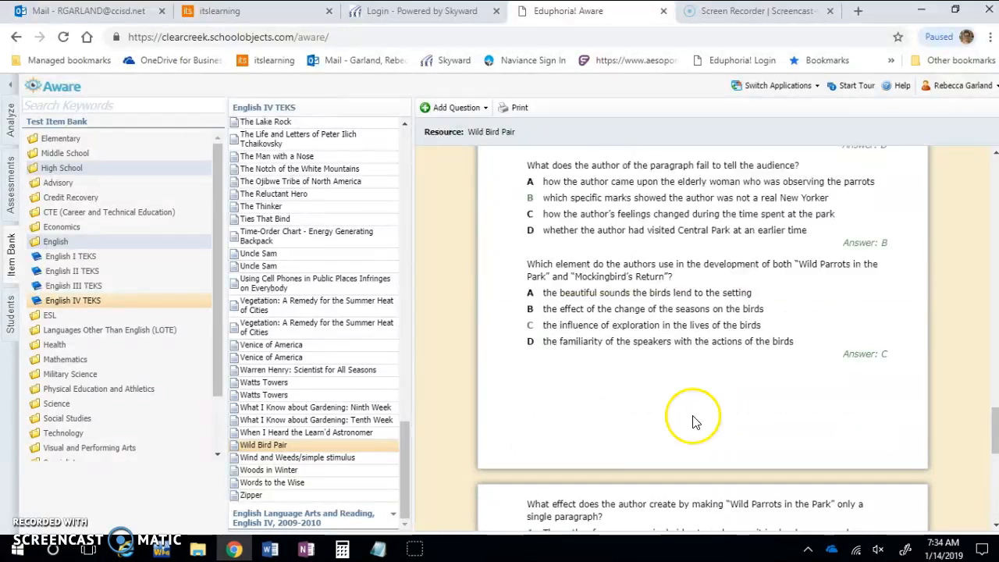
{"action": "scroll", "coordinate": [637, 435], "scroll_direction": "down", "scroll_amount": 2}
{"action": "scroll", "coordinate": [583, 403], "scroll_direction": "up", "scroll_amount": 3}
{"action": "scroll", "coordinate": [610, 346], "scroll_direction": "up", "scroll_amount": 10}
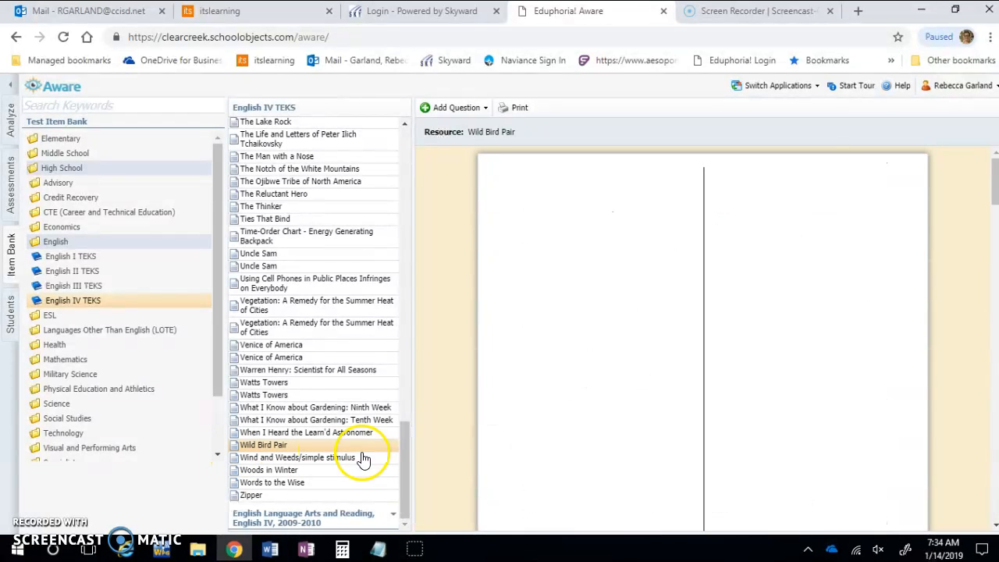
Go to the assessments area and start a new blank teacher test.
{"action": "left_click", "coordinate": [12, 191]}
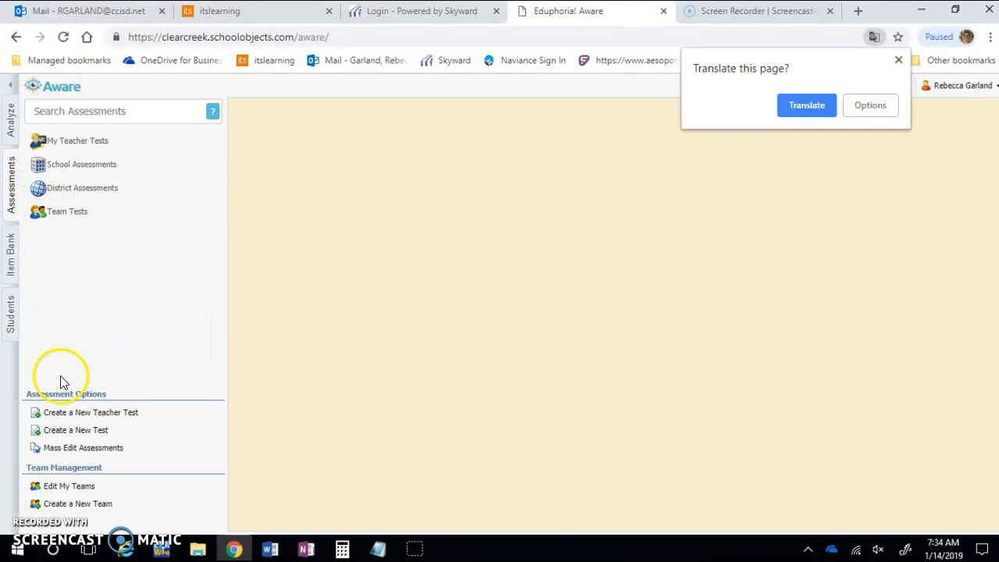
{"action": "left_click", "coordinate": [82, 425]}
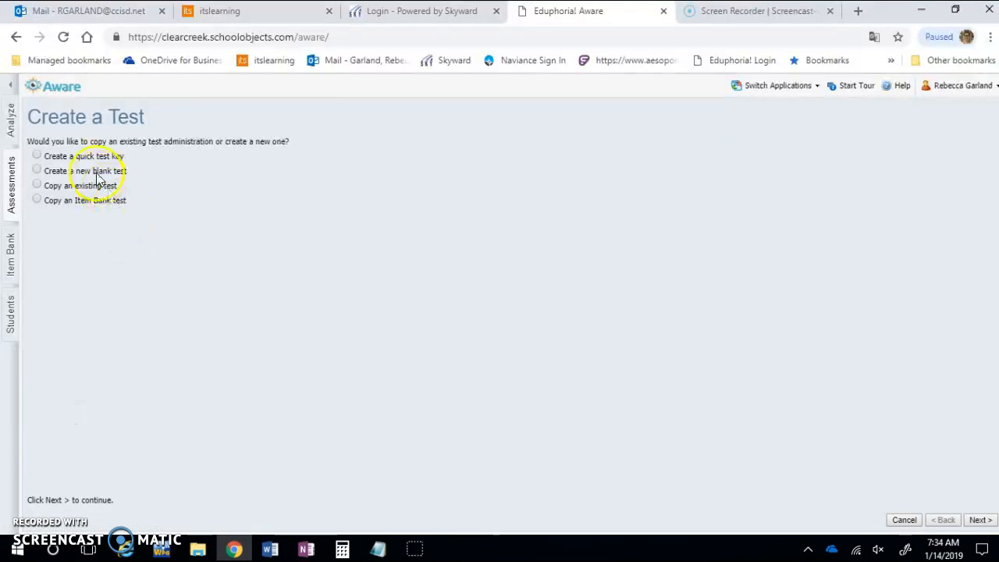
{"action": "left_click", "coordinate": [979, 520]}
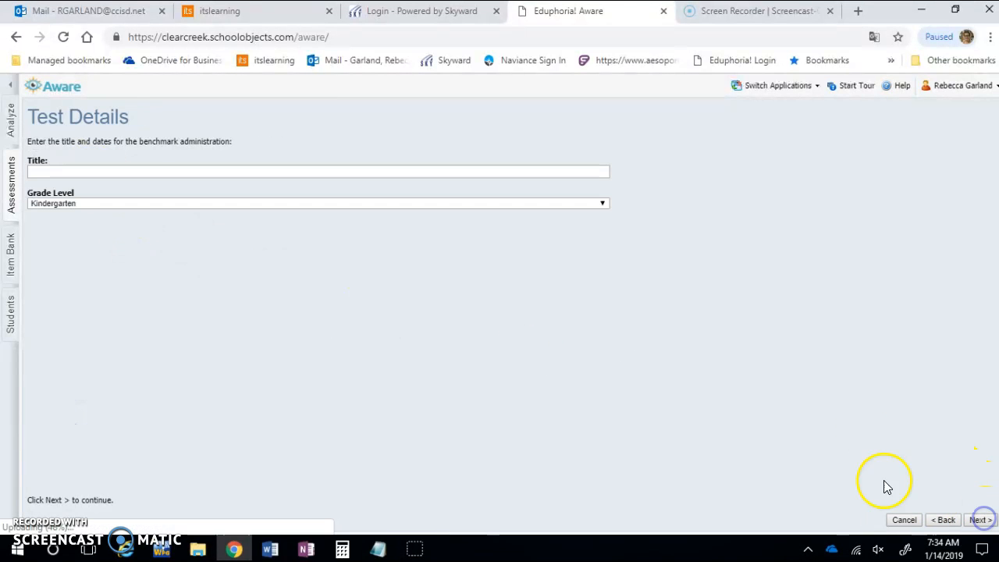
Title the test Test Delete, set its grade level to Twelfth, and continue to course selection.
{"action": "left_click", "coordinate": [113, 173]}
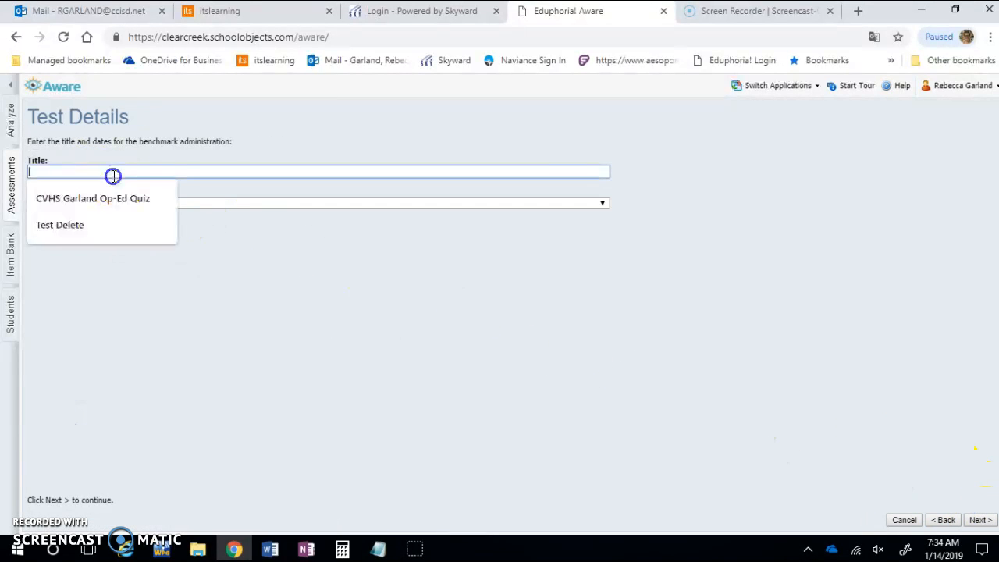
{"action": "left_click", "coordinate": [105, 225]}
{"action": "left_click", "coordinate": [160, 204]}
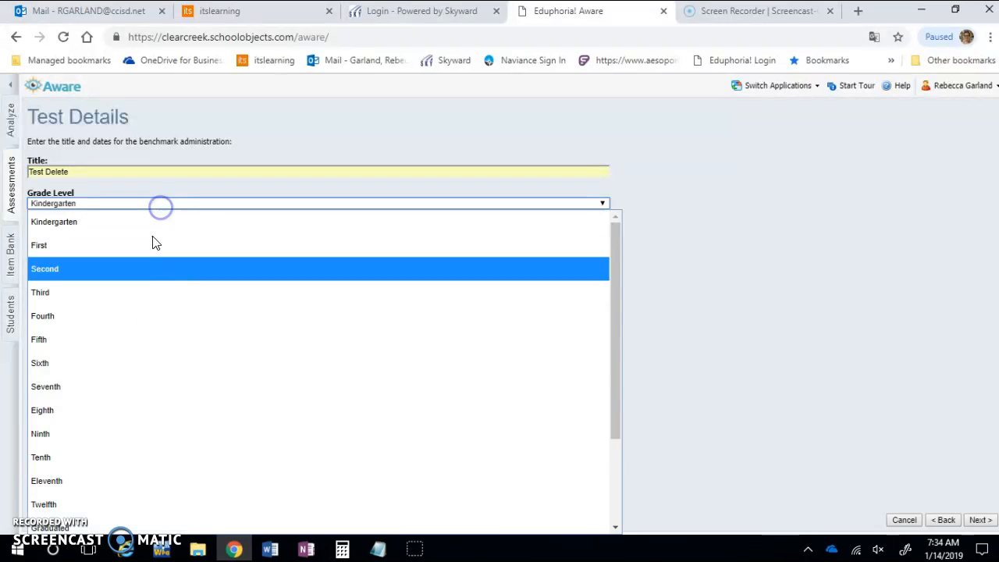
{"action": "left_click", "coordinate": [82, 500]}
{"action": "left_click", "coordinate": [985, 521]}
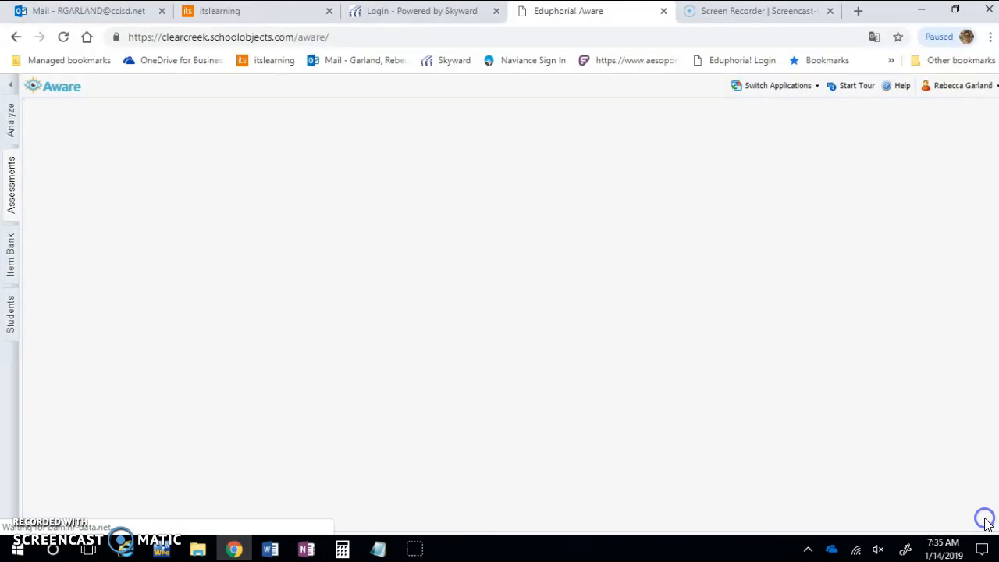
Assign the High School English IV TEKS course to the test and finish creating it.
{"action": "left_click", "coordinate": [33, 201]}
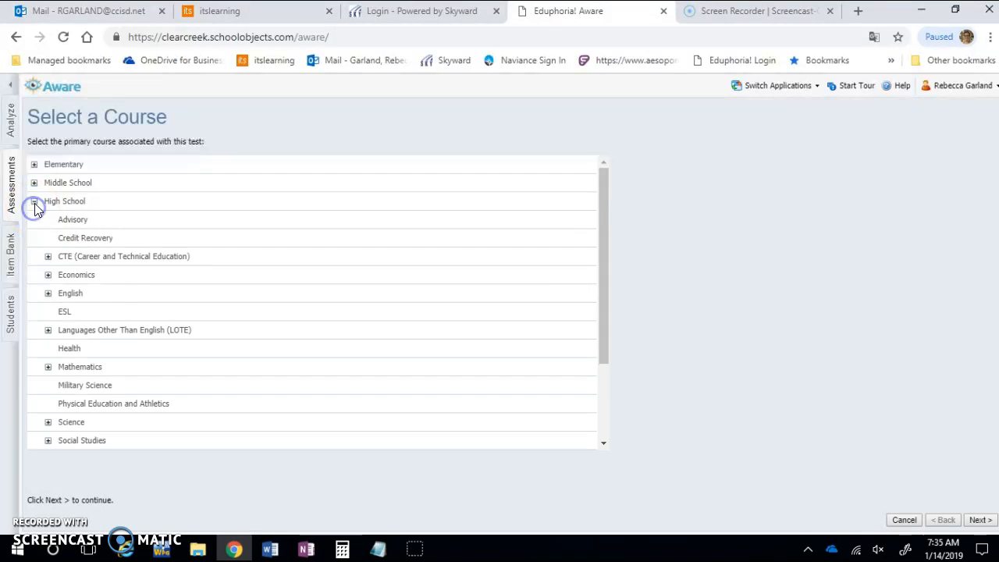
{"action": "left_click", "coordinate": [47, 292]}
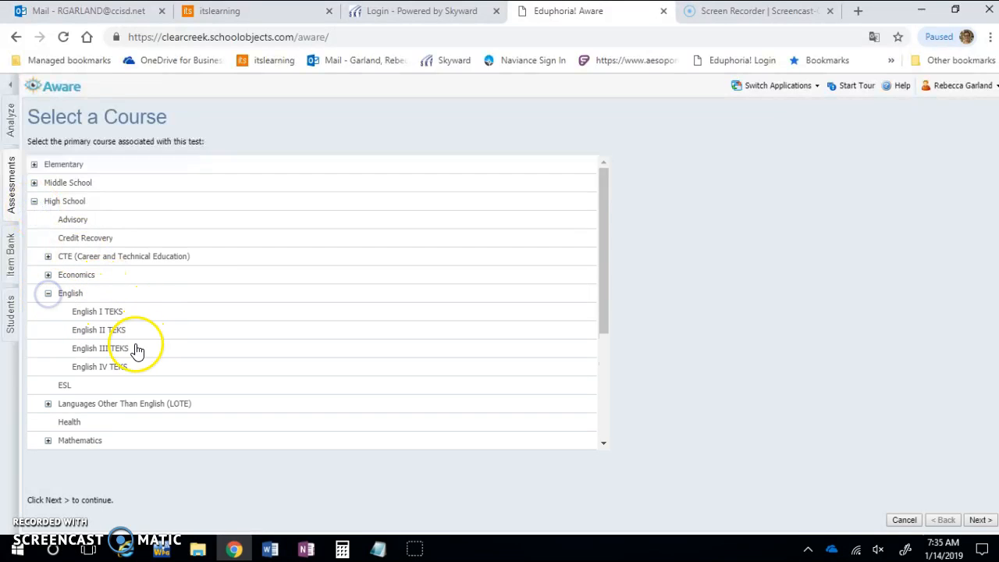
{"action": "left_click", "coordinate": [125, 365]}
{"action": "left_click", "coordinate": [989, 520]}
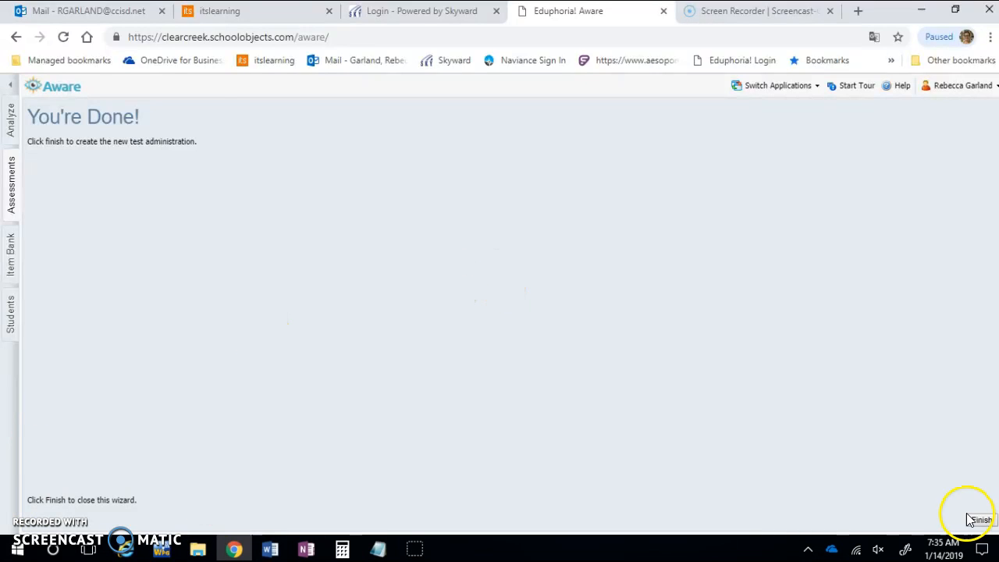
{"action": "left_click", "coordinate": [975, 519]}
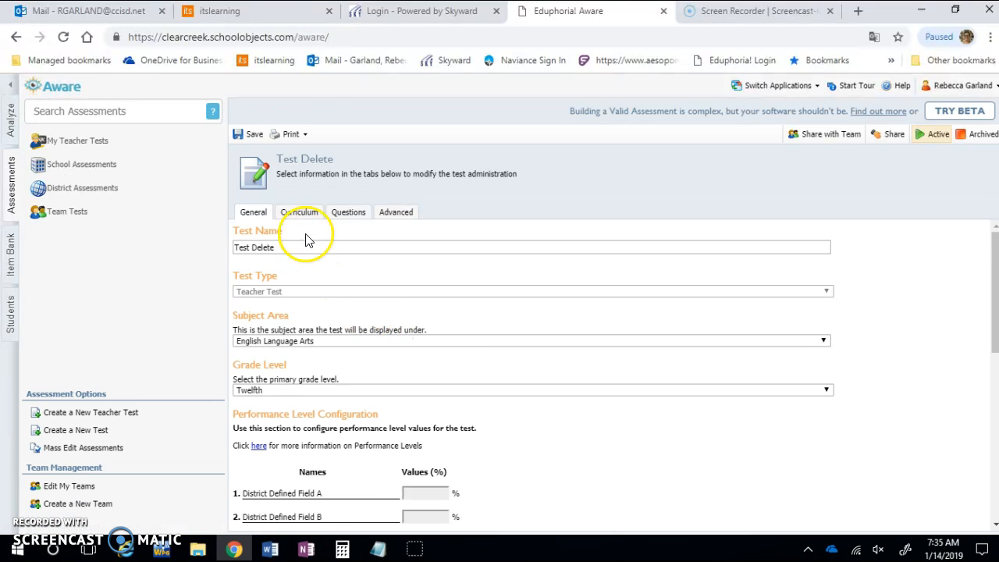
Open the test's questions and search the resources for wild bird.
{"action": "left_click", "coordinate": [340, 211]}
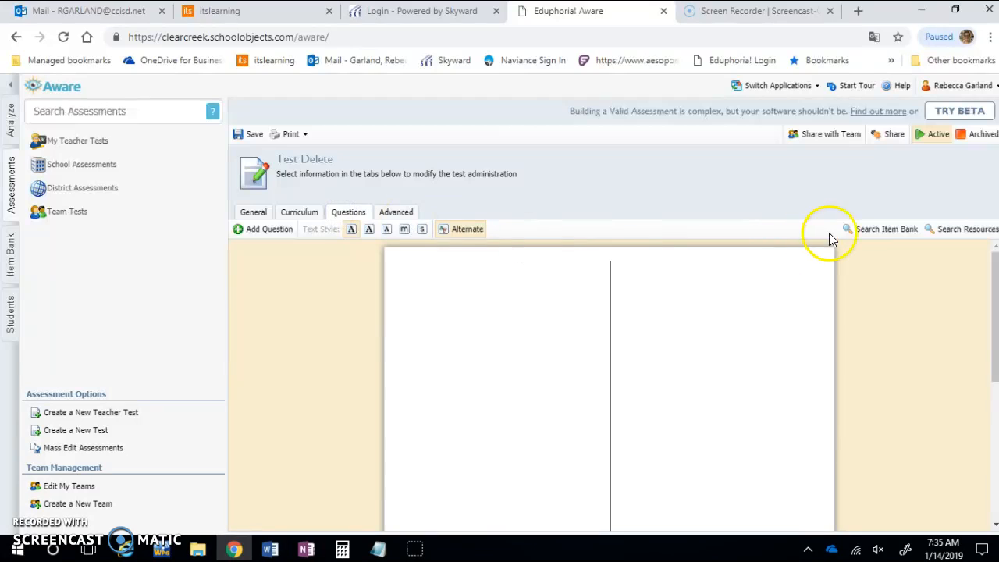
{"action": "left_click", "coordinate": [945, 231]}
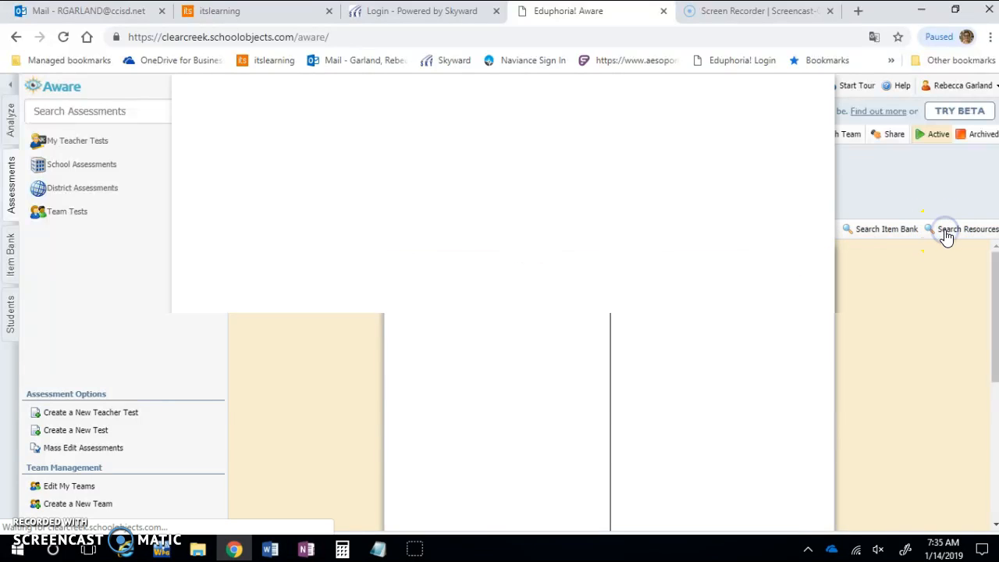
{"action": "left_click", "coordinate": [232, 90]}
{"action": "type", "text": "W"}
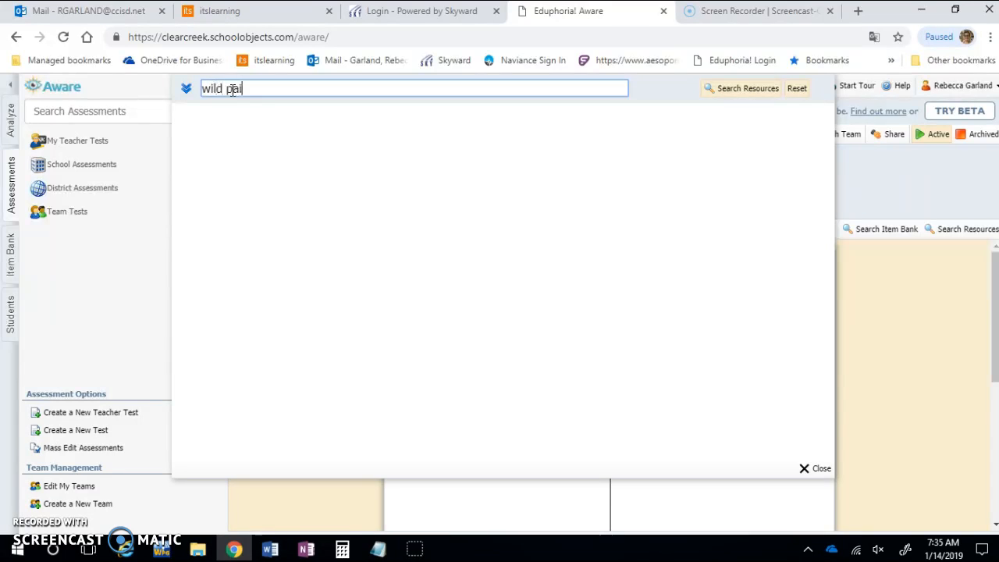
{"action": "key", "text": "Return"}
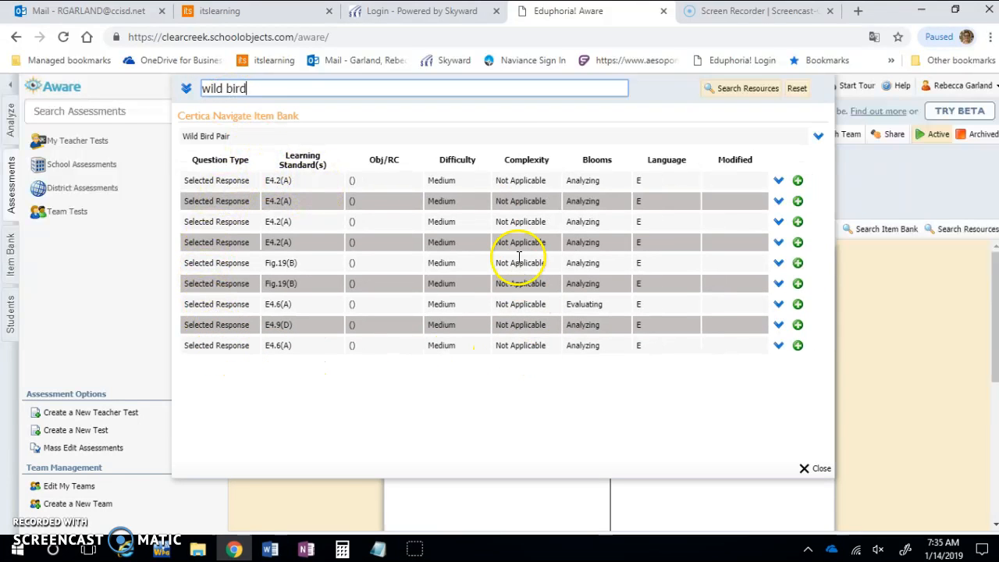
Add all nine Wild Bird Pair questions to the test, previewing the second Fig.19(B) question, and close the resource search.
{"action": "left_click", "coordinate": [796, 181]}
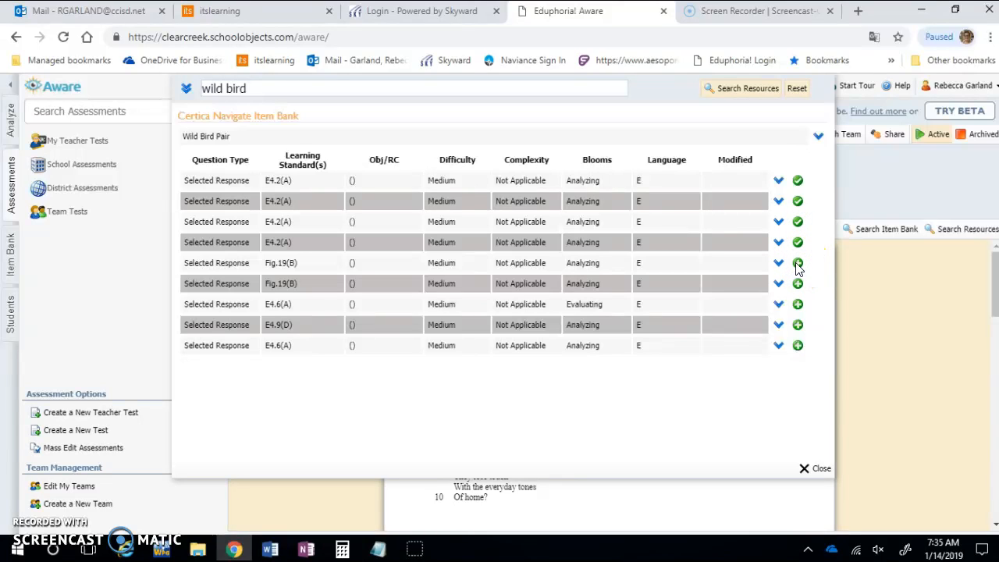
{"action": "left_click", "coordinate": [777, 283]}
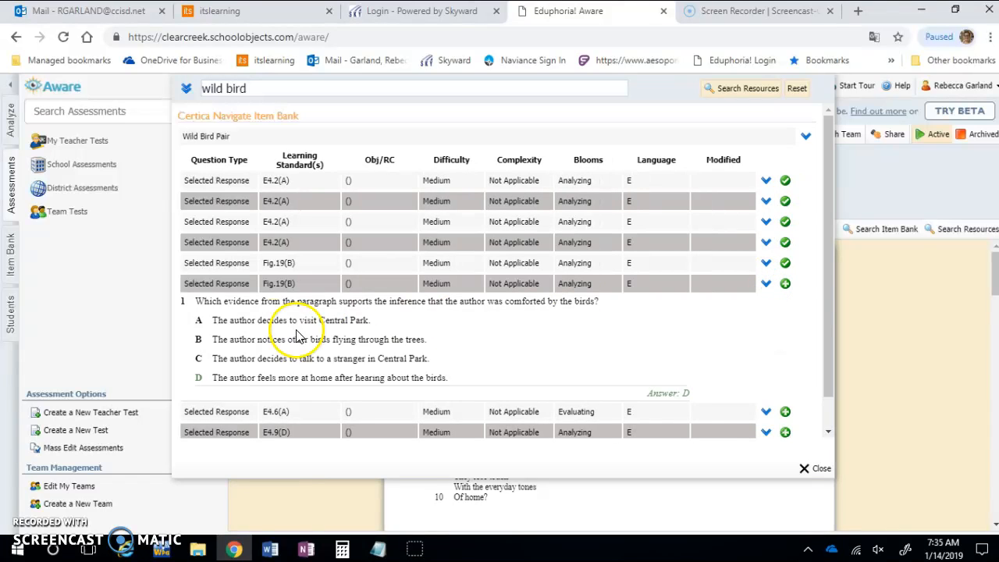
{"action": "left_click", "coordinate": [785, 284]}
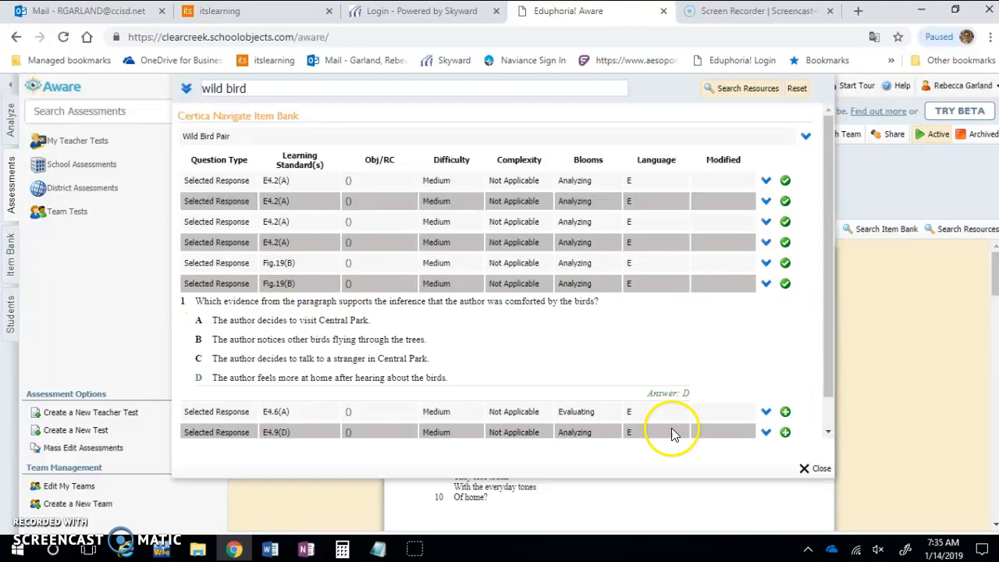
{"action": "left_click", "coordinate": [785, 434]}
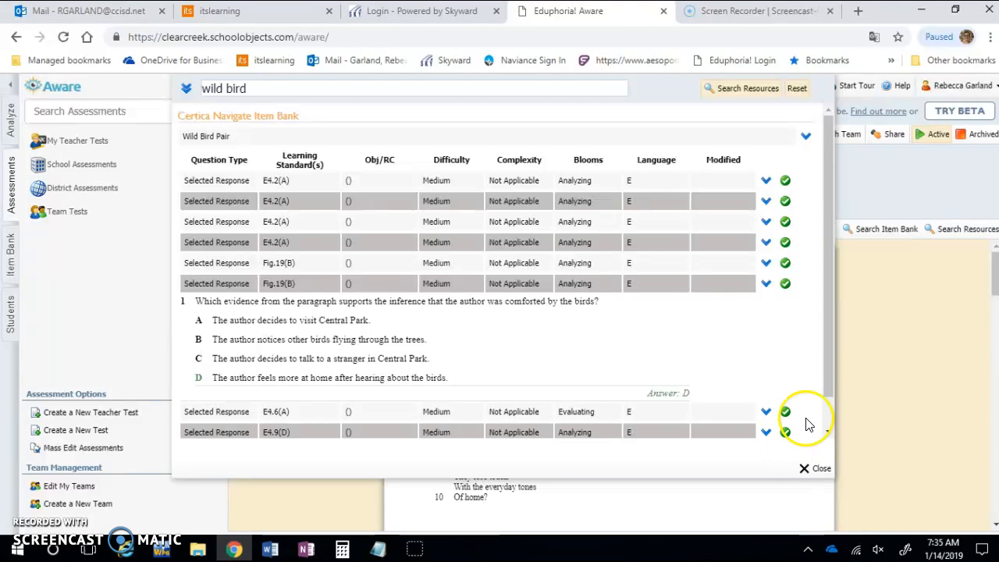
{"action": "scroll", "coordinate": [804, 428], "scroll_direction": "down", "scroll_amount": 1}
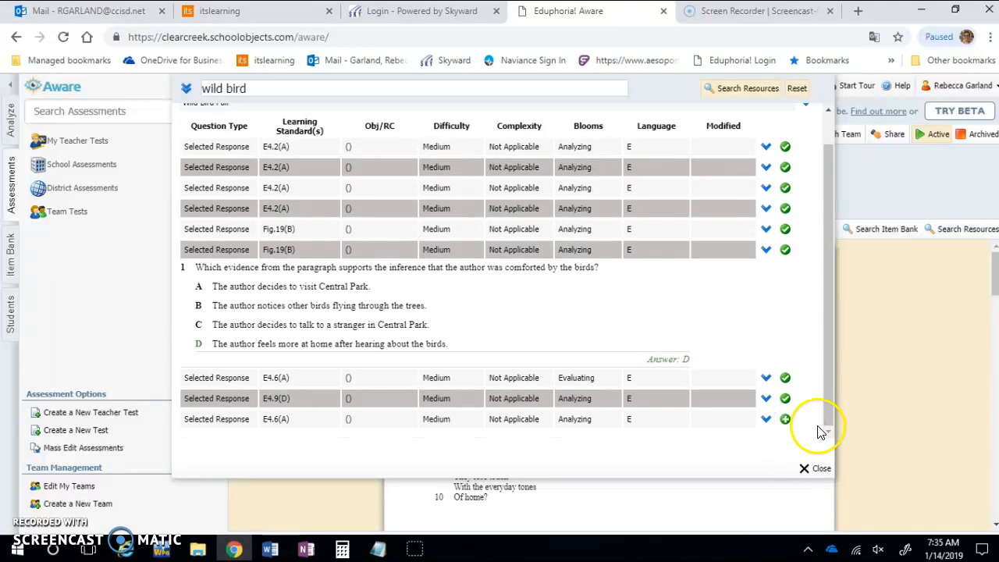
{"action": "left_click", "coordinate": [817, 469]}
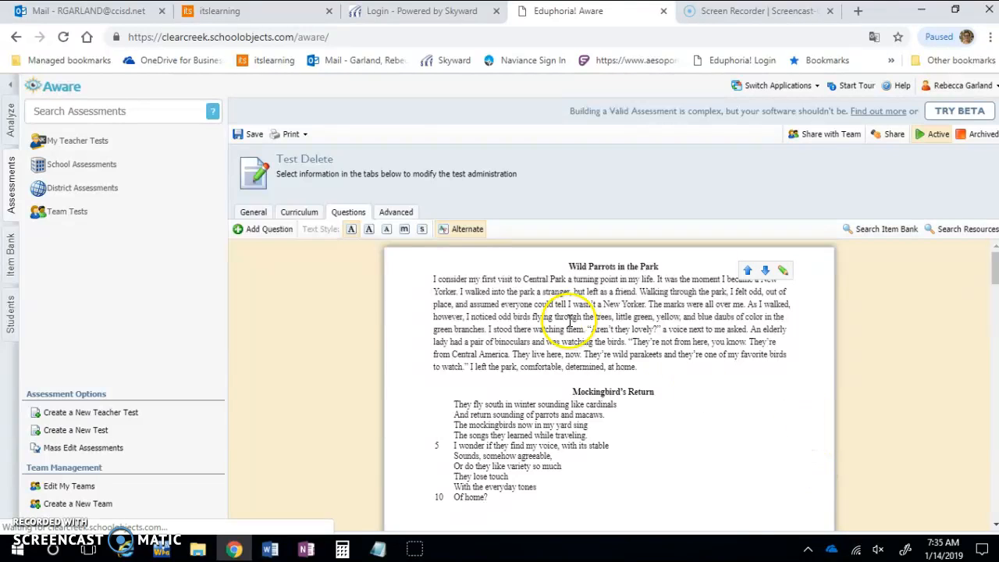
Turn off alternate answer lettering so every question uses A to D, and check questions 1 and 2.
{"action": "scroll", "coordinate": [678, 390], "scroll_direction": "down", "scroll_amount": 10}
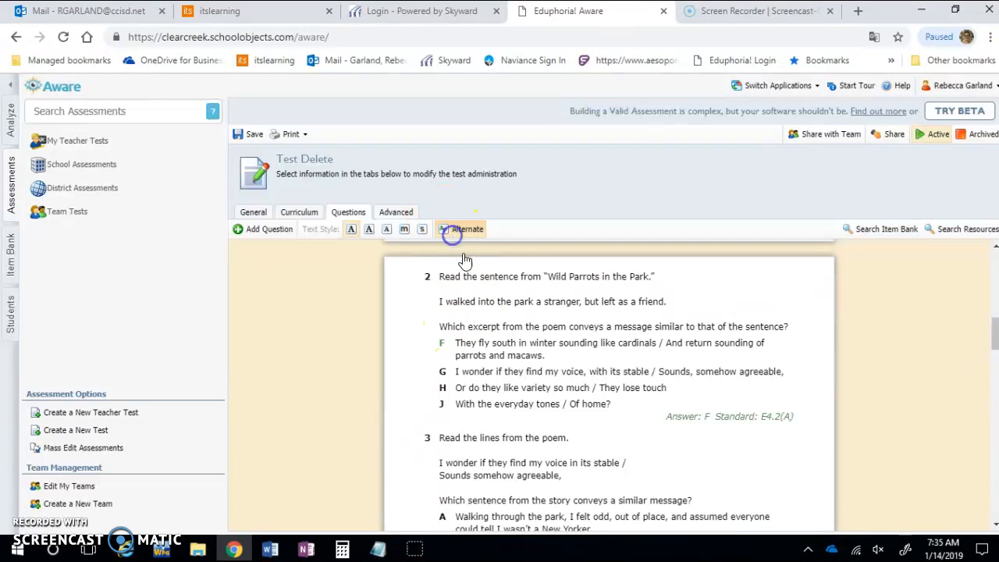
{"action": "scroll", "coordinate": [543, 322], "scroll_direction": "up", "scroll_amount": 5}
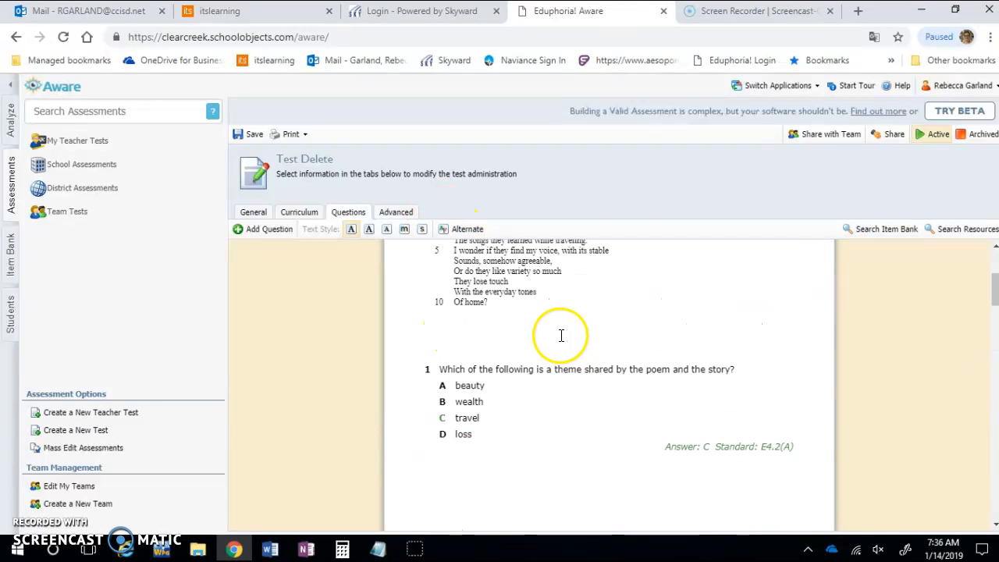
{"action": "scroll", "coordinate": [502, 388], "scroll_direction": "down", "scroll_amount": 1}
{"action": "scroll", "coordinate": [502, 385], "scroll_direction": "down", "scroll_amount": 10}
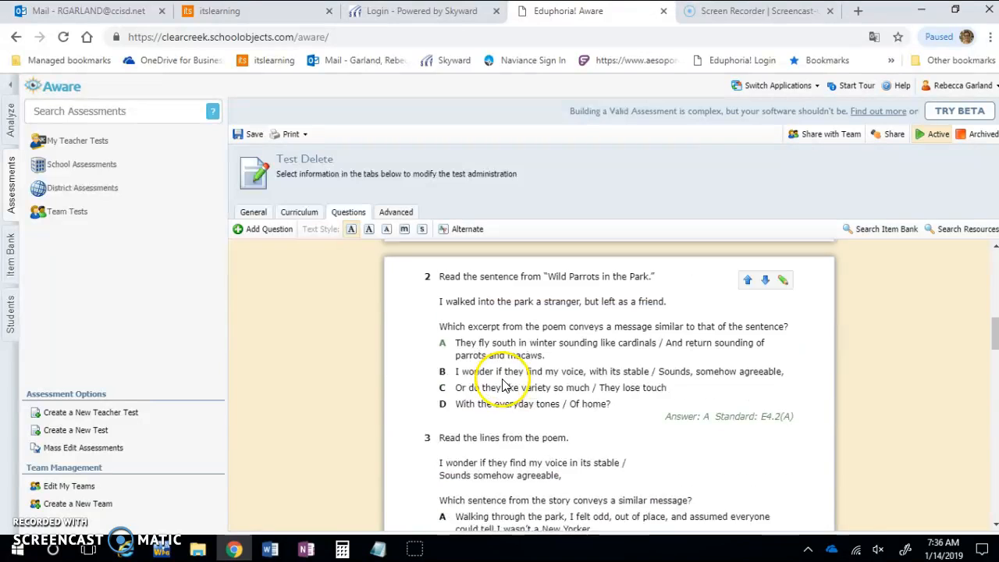
Remove question 9, about the single-paragraph form of "Wild Parrots in the Park", from the test.
{"action": "scroll", "coordinate": [509, 380], "scroll_direction": "down", "scroll_amount": 10}
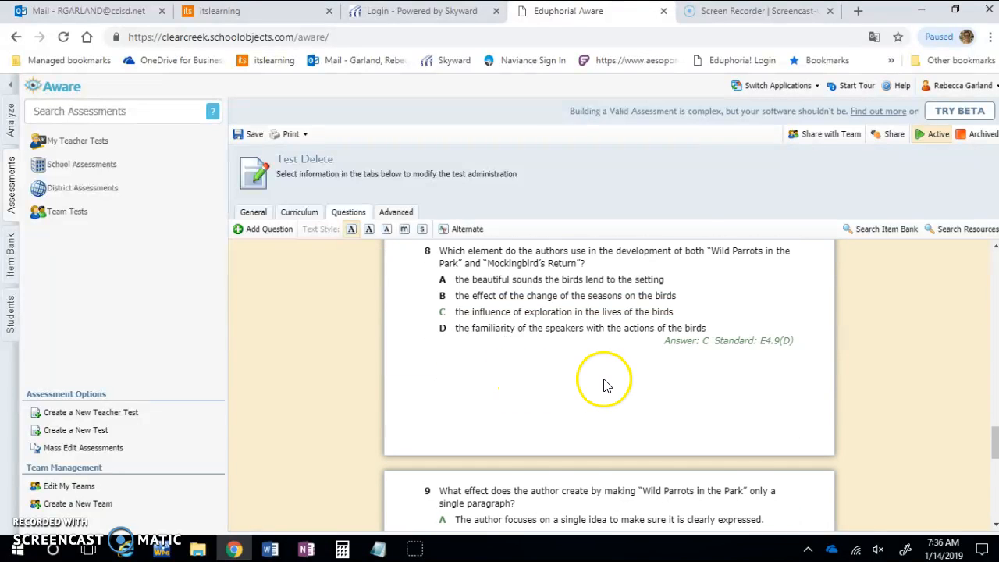
{"action": "scroll", "coordinate": [601, 383], "scroll_direction": "down", "scroll_amount": 3}
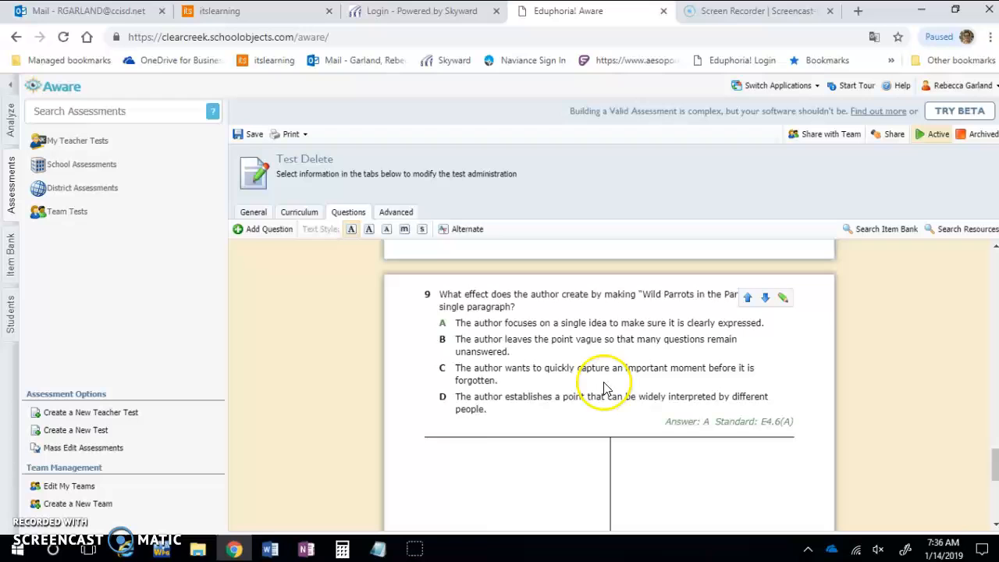
{"action": "left_click", "coordinate": [785, 299]}
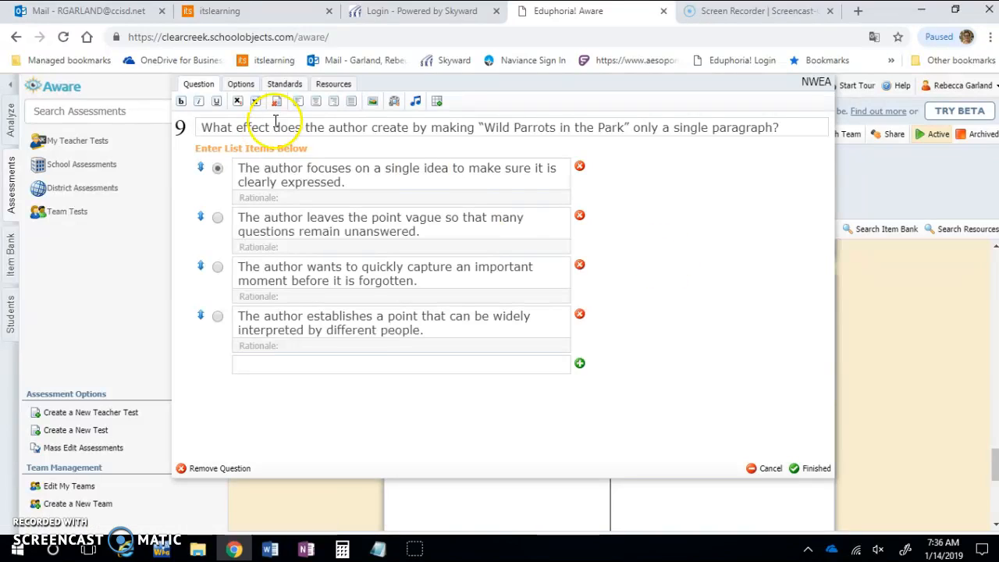
{"action": "left_click", "coordinate": [765, 470]}
{"action": "left_click", "coordinate": [780, 297]}
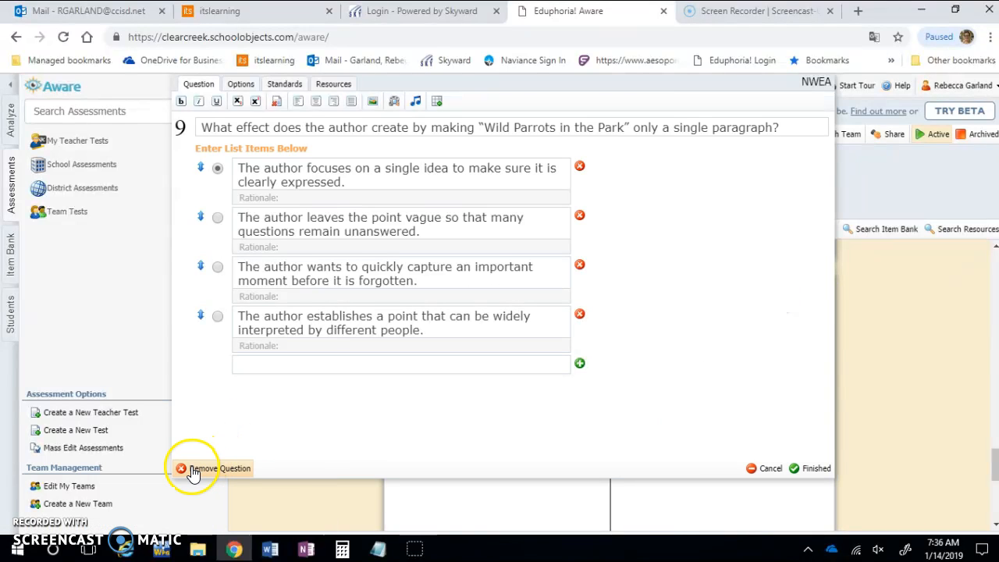
{"action": "left_click", "coordinate": [191, 468]}
{"action": "left_click", "coordinate": [574, 120]}
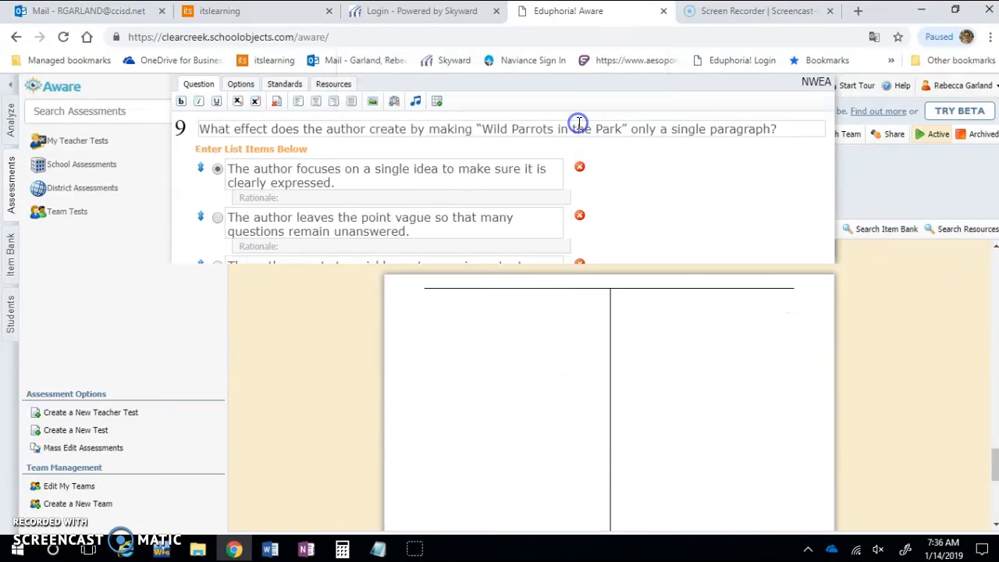
Try adding a Numerical Response question at the end of the test, and delete it without entering any content.
{"action": "scroll", "coordinate": [601, 390], "scroll_direction": "up", "scroll_amount": 3}
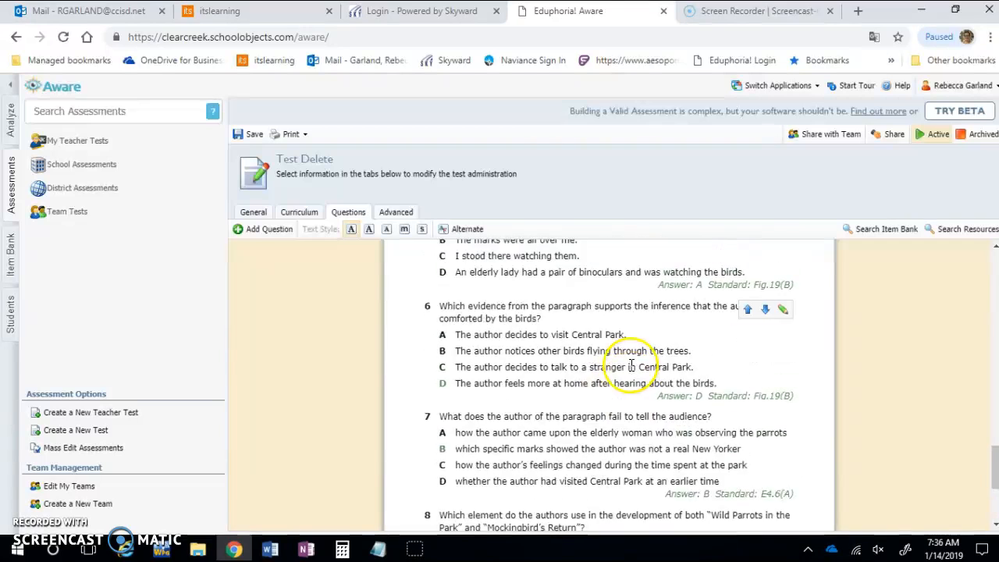
{"action": "scroll", "coordinate": [589, 373], "scroll_direction": "down", "scroll_amount": 1}
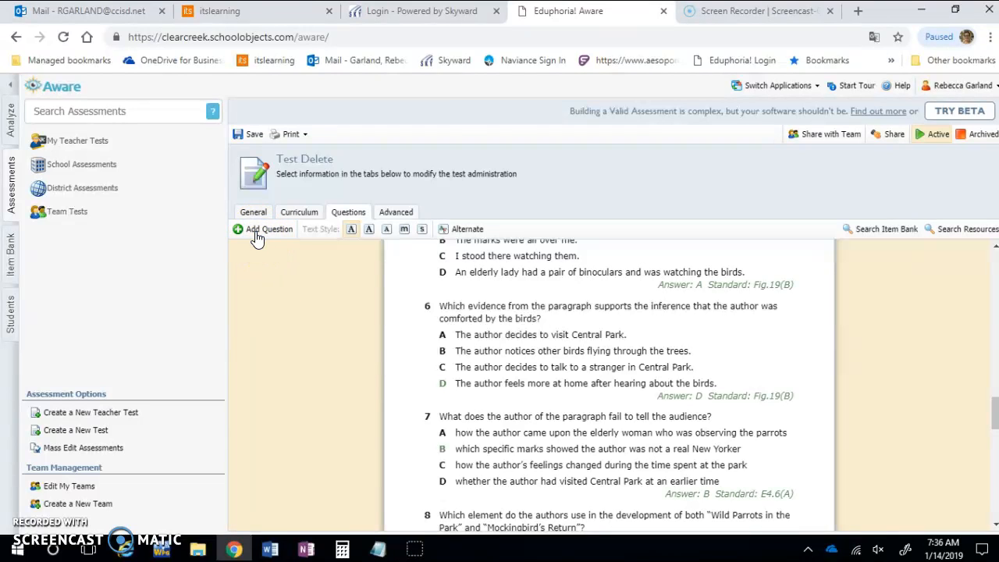
{"action": "scroll", "coordinate": [538, 381], "scroll_direction": "down", "scroll_amount": 5}
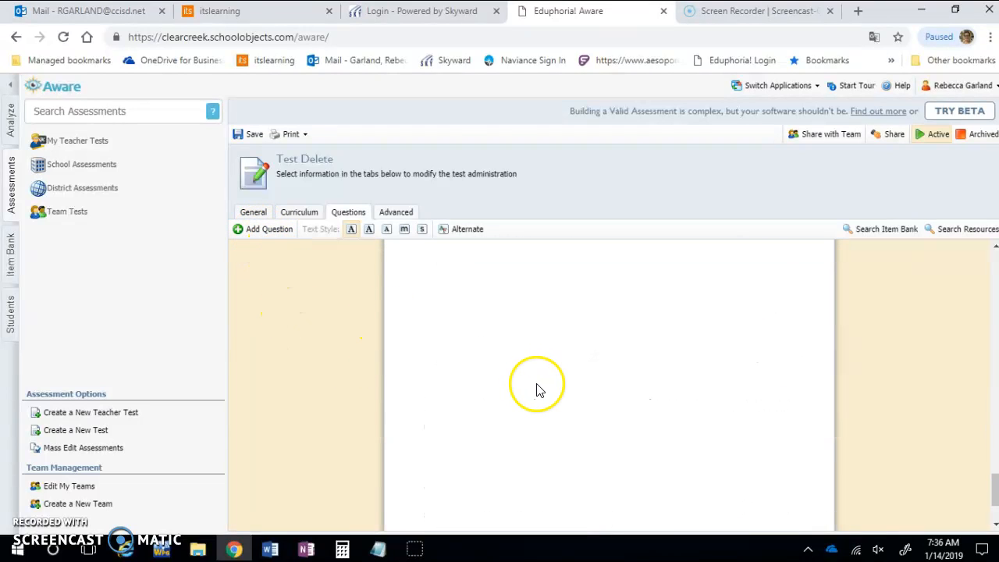
{"action": "left_click", "coordinate": [682, 384]}
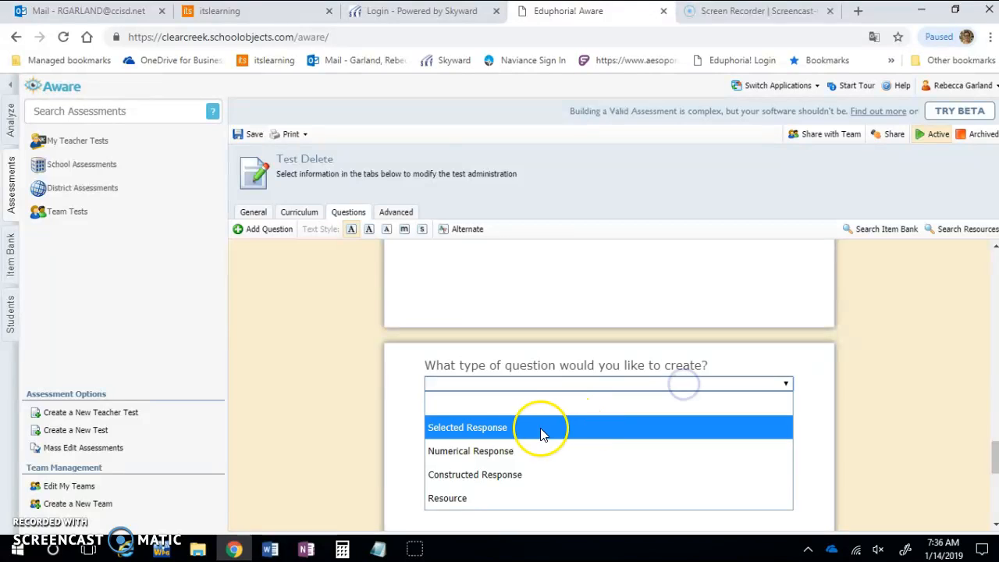
{"action": "left_click", "coordinate": [485, 451]}
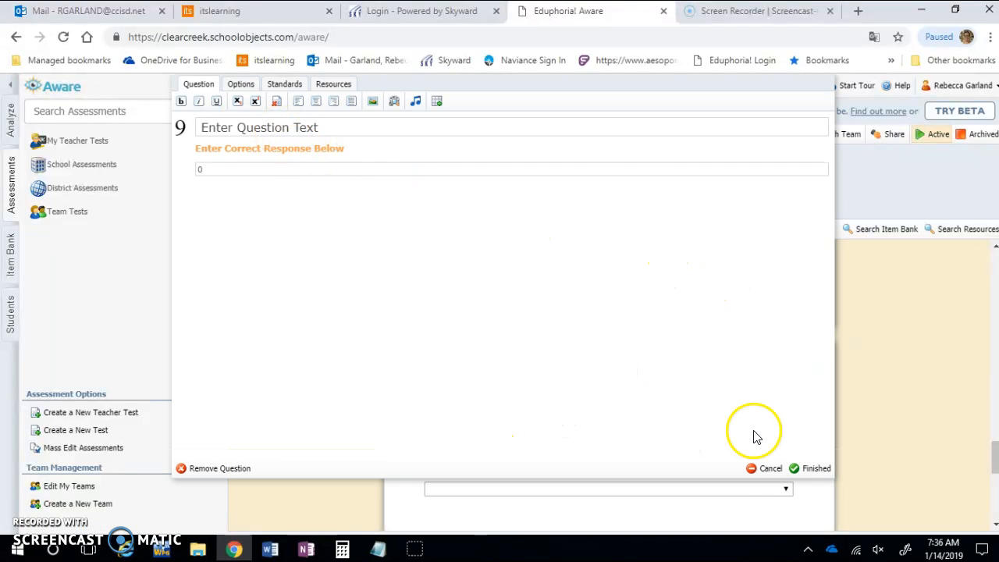
{"action": "left_click", "coordinate": [212, 470]}
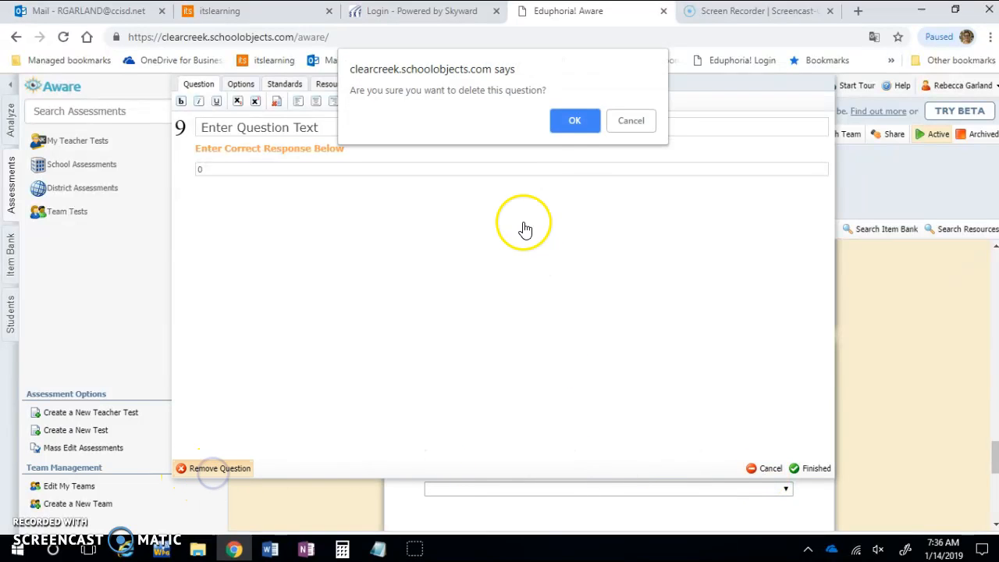
{"action": "left_click", "coordinate": [575, 120]}
Try adding a Selected Response question after question 8, and delete it while still blank.
{"action": "left_click", "coordinate": [782, 384]}
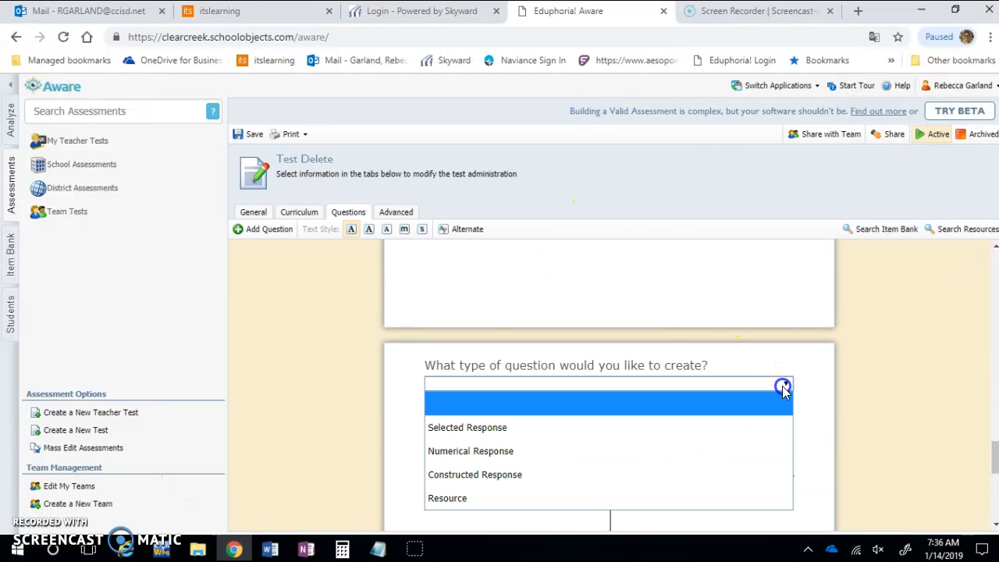
{"action": "left_click", "coordinate": [472, 429]}
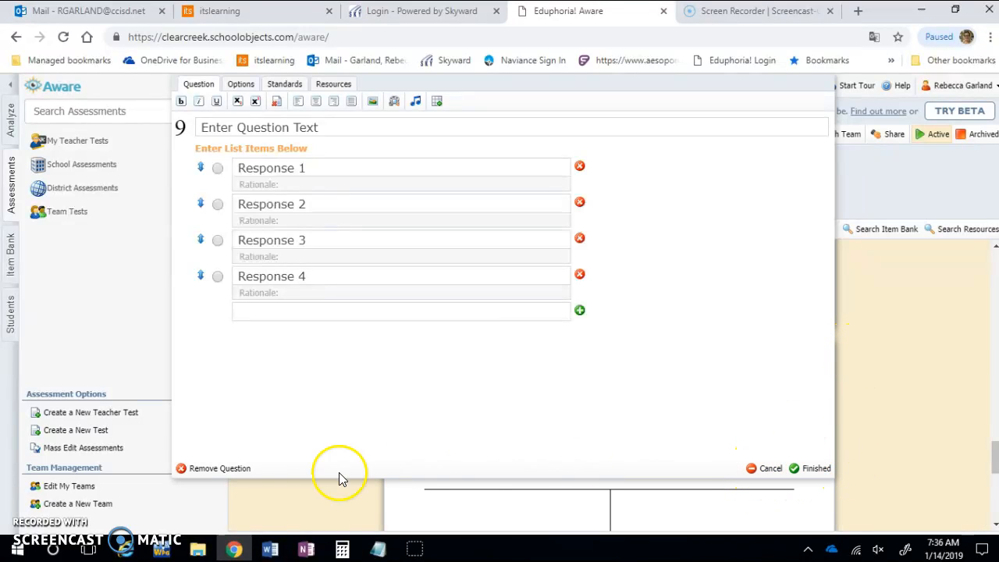
{"action": "left_click", "coordinate": [197, 470]}
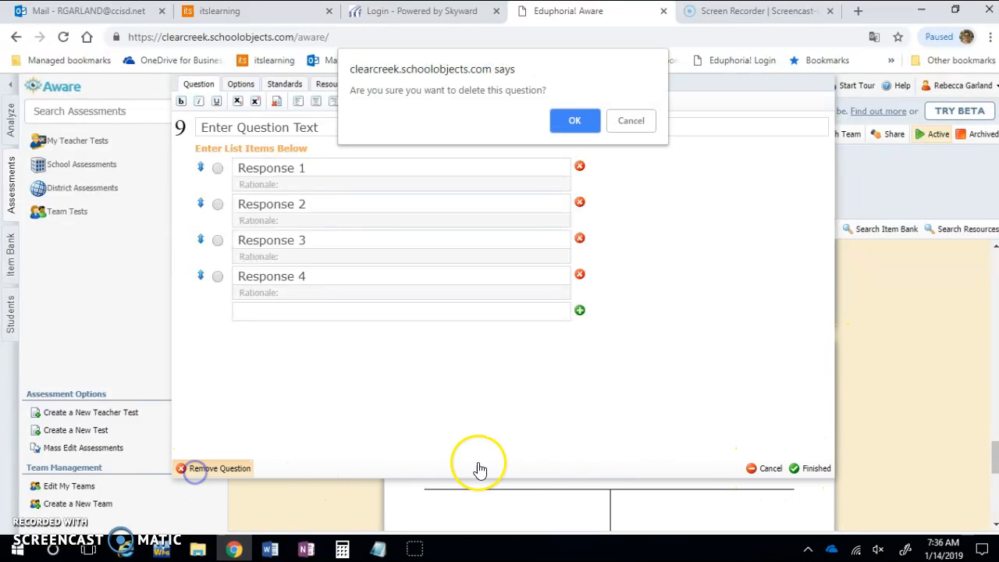
{"action": "left_click", "coordinate": [575, 121]}
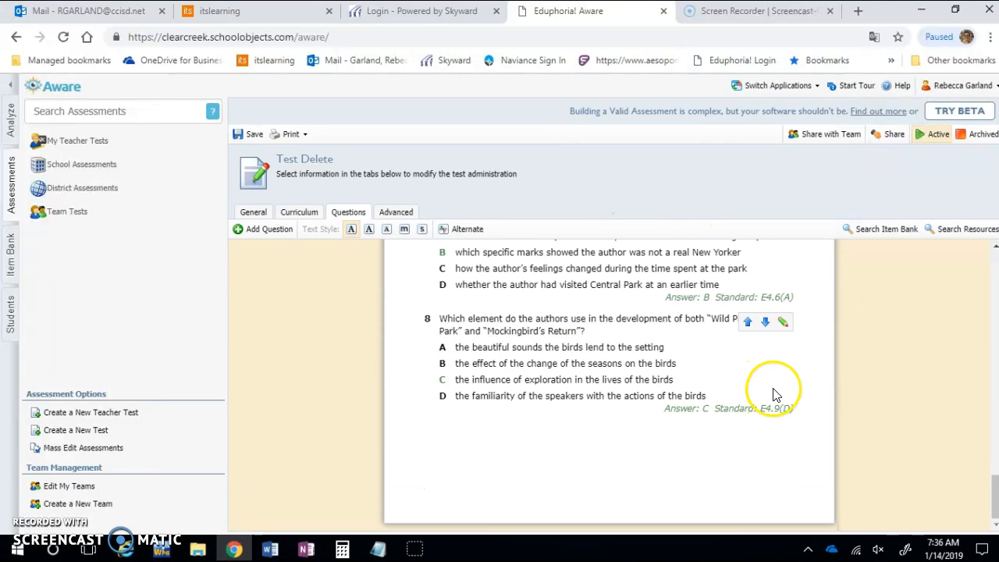
Go to the data analysis area and open the Test Available notice.
{"action": "scroll", "coordinate": [872, 368], "scroll_direction": "up", "scroll_amount": 15}
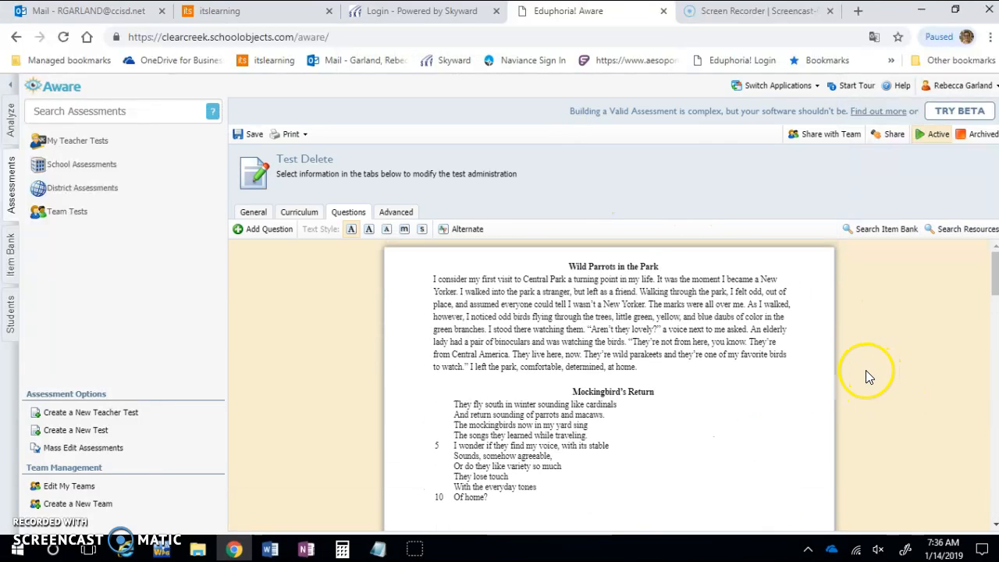
{"action": "left_click", "coordinate": [9, 121]}
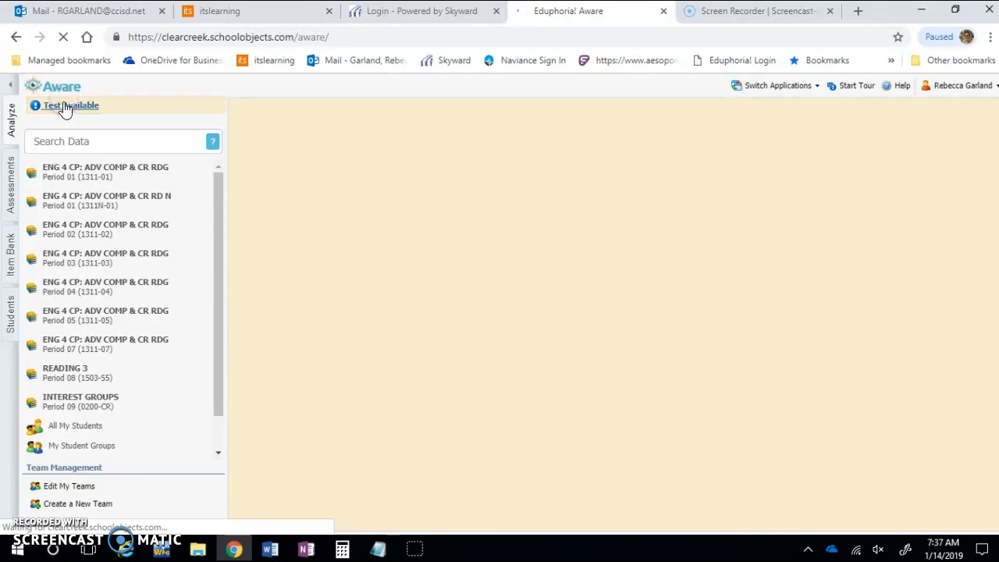
{"action": "left_click", "coordinate": [59, 109]}
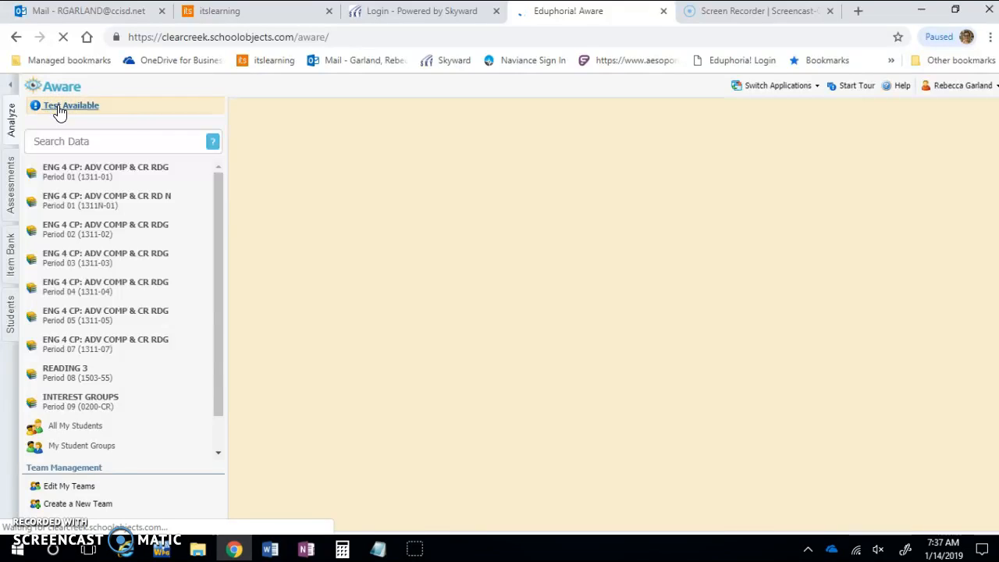